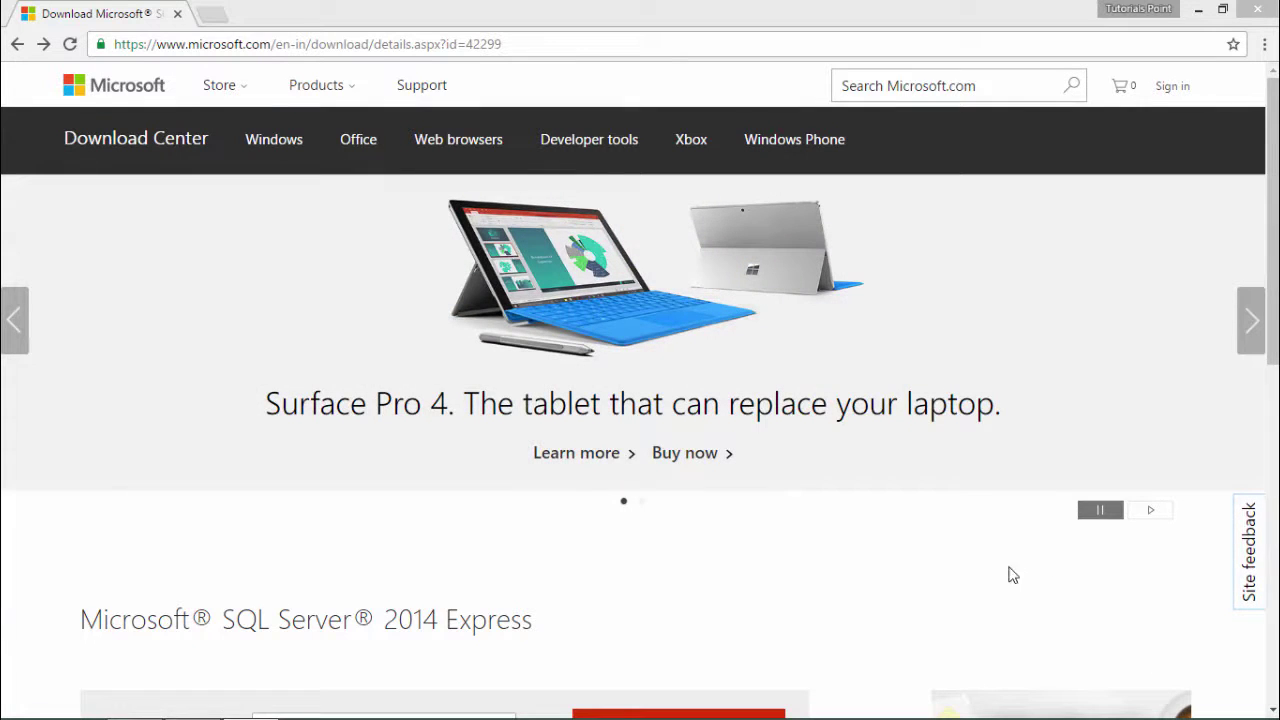
- Scroll the SQL Server 2014 Express download page (id 42299) to the English language selector and Download button
{"action": "left_click", "coordinate": [1275, 235]}
{"action": "left_click_drag", "start_coordinate": [1275, 235], "coordinate": [1275, 290]}
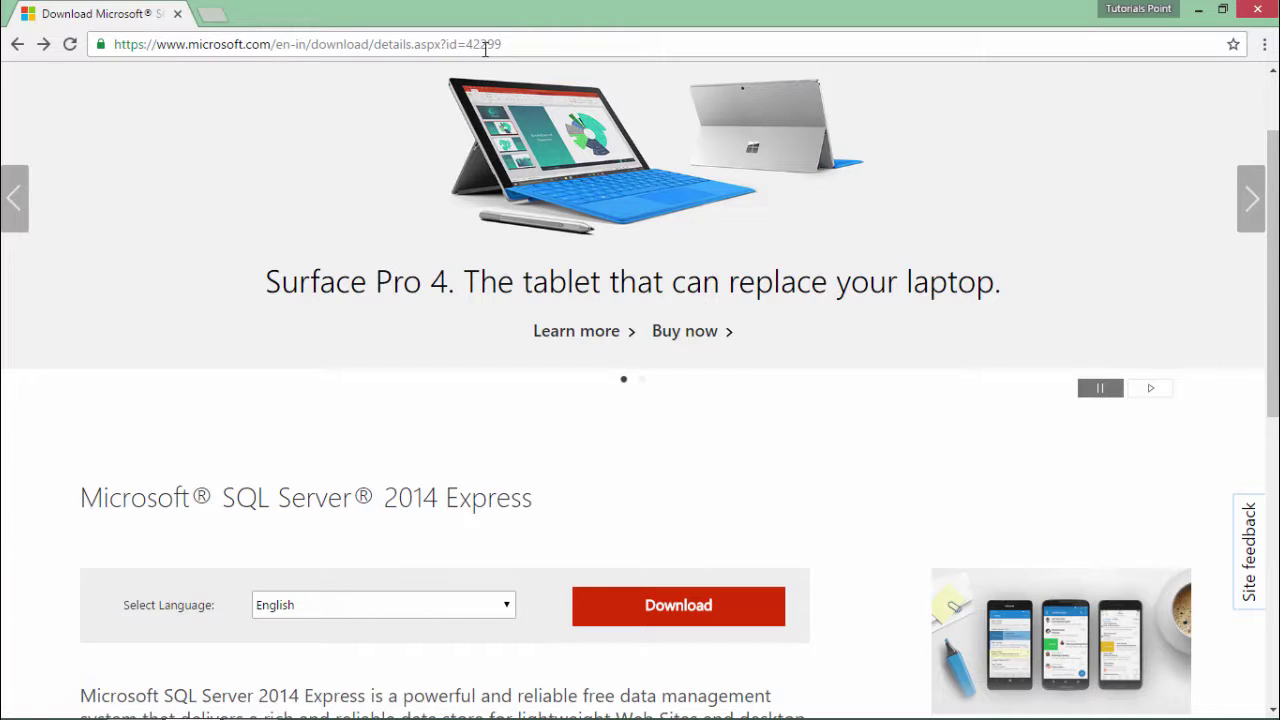
{"action": "left_click_drag", "start_coordinate": [505, 44], "coordinate": [465, 44]}
{"action": "left_click", "coordinate": [283, 440]}
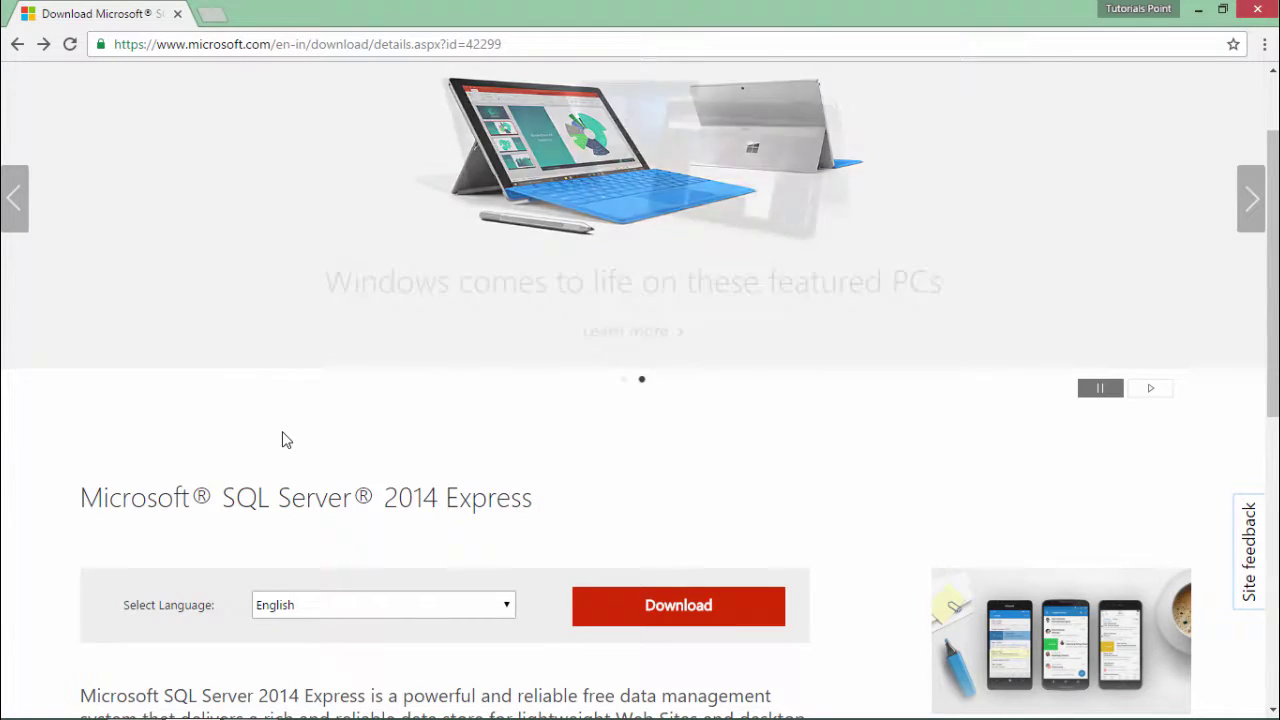
{"action": "scroll", "coordinate": [283, 438], "scroll_direction": "down", "scroll_amount": 1}
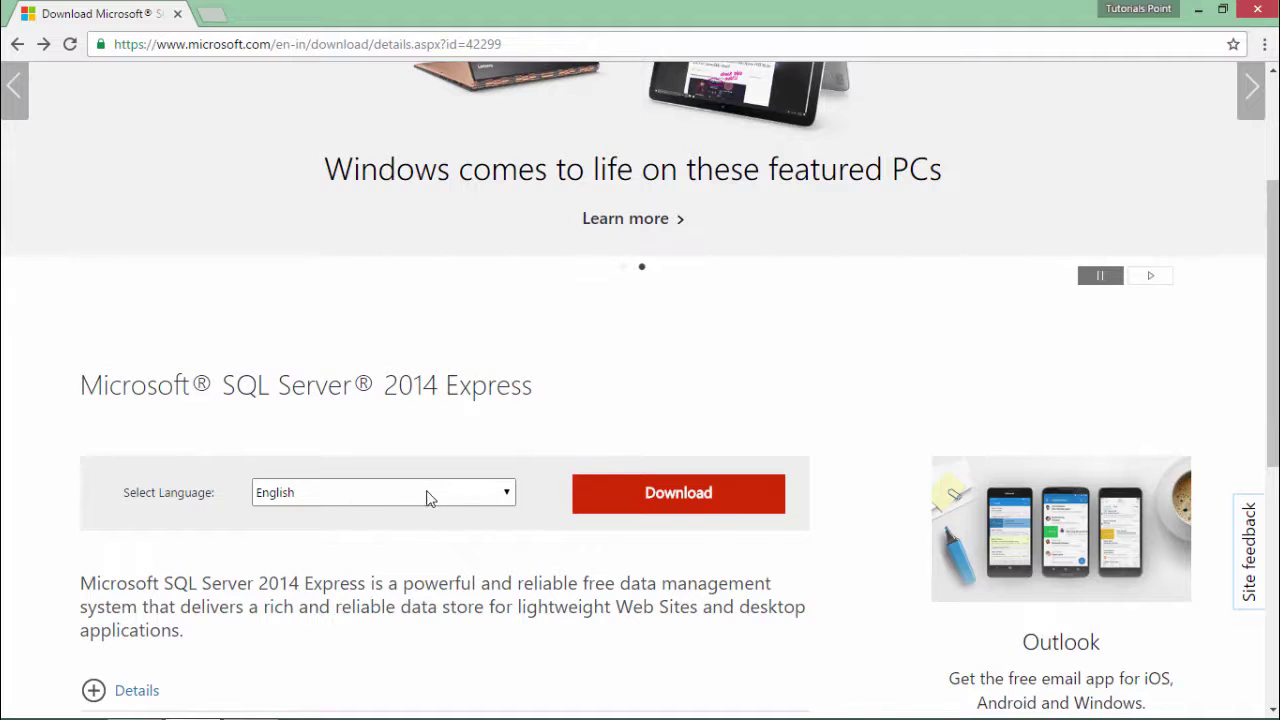
- Download the 64-bit SQLEXPR_x64_ENU.exe and SQLManagementStudio_x64_ENU.exe installers
{"action": "left_click", "coordinate": [685, 508]}
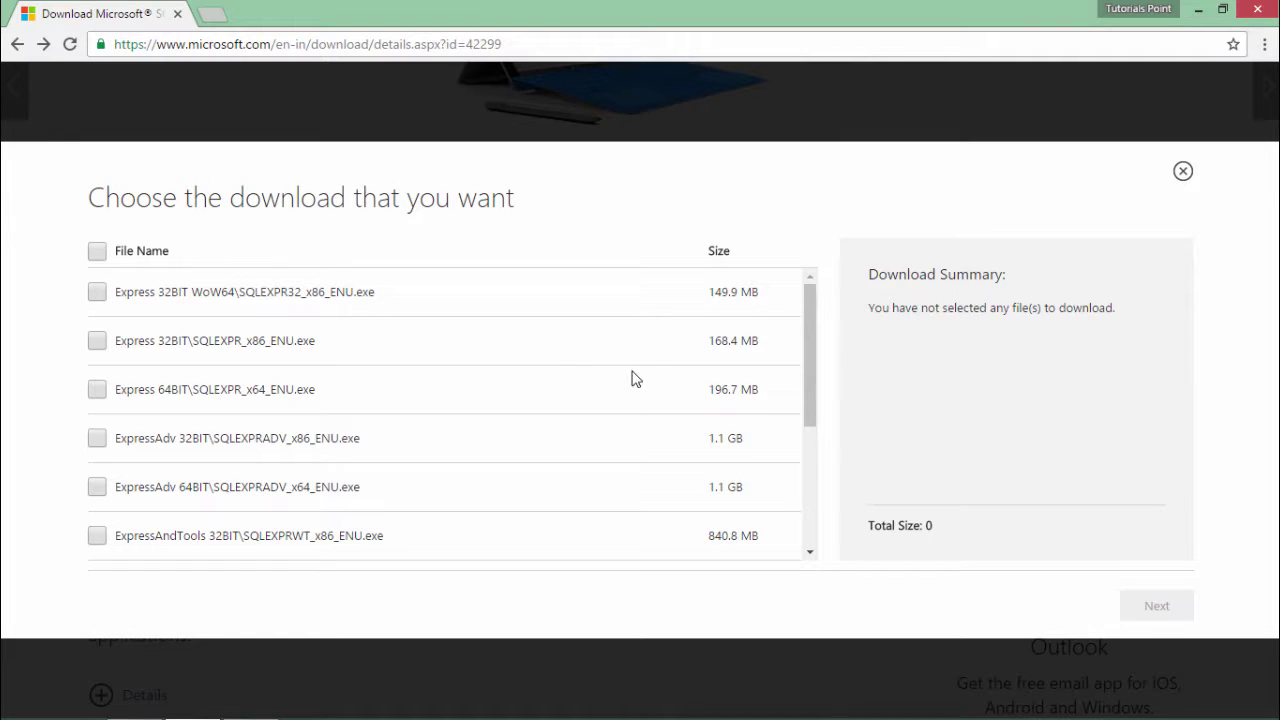
{"action": "mouse_move", "coordinate": [809, 331]}
{"action": "left_mouse_down"}
{"action": "mouse_move", "coordinate": [810, 420]}
{"action": "mouse_move", "coordinate": [804, 315]}
{"action": "left_mouse_up"}
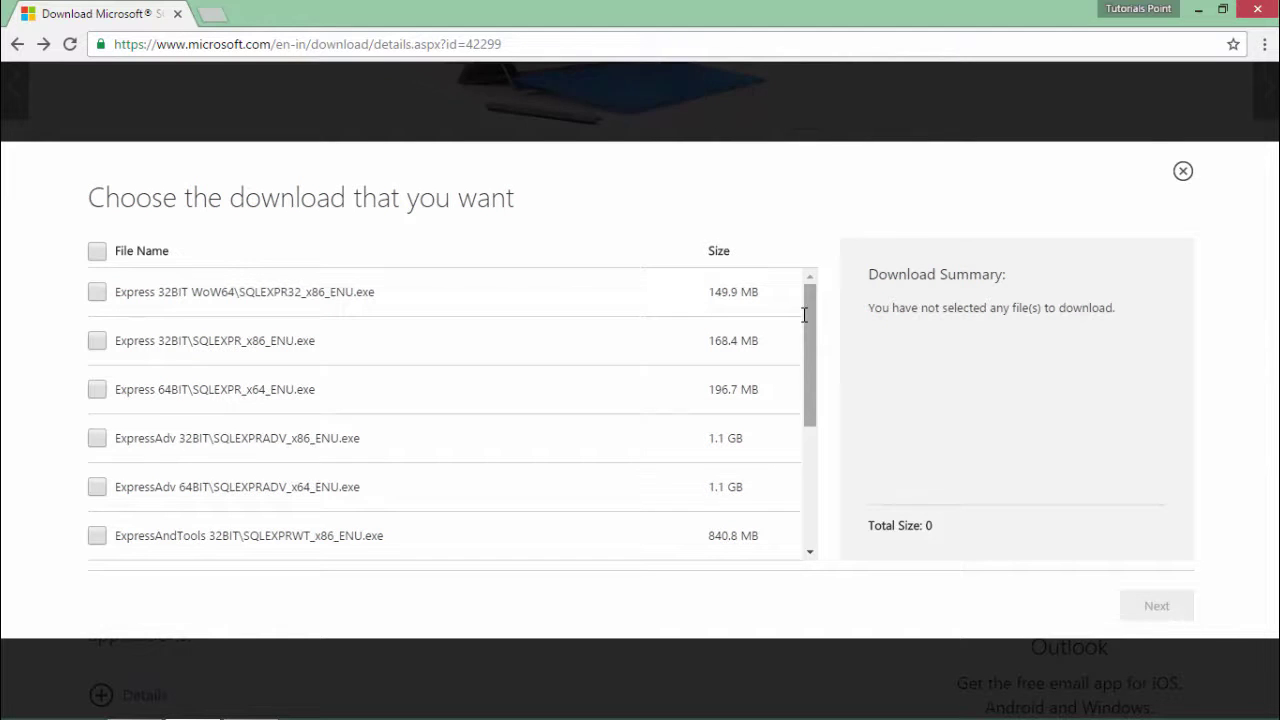
{"action": "left_click", "coordinate": [97, 389]}
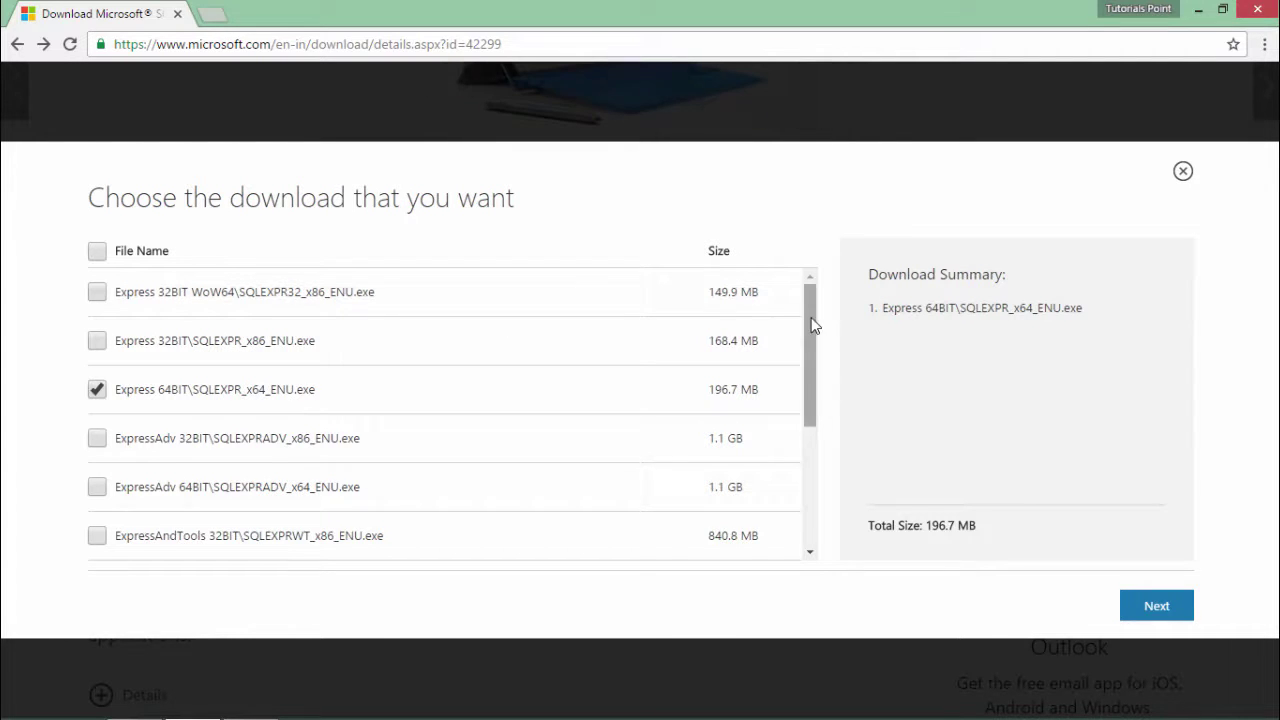
{"action": "left_click_drag", "start_coordinate": [806, 335], "coordinate": [800, 466]}
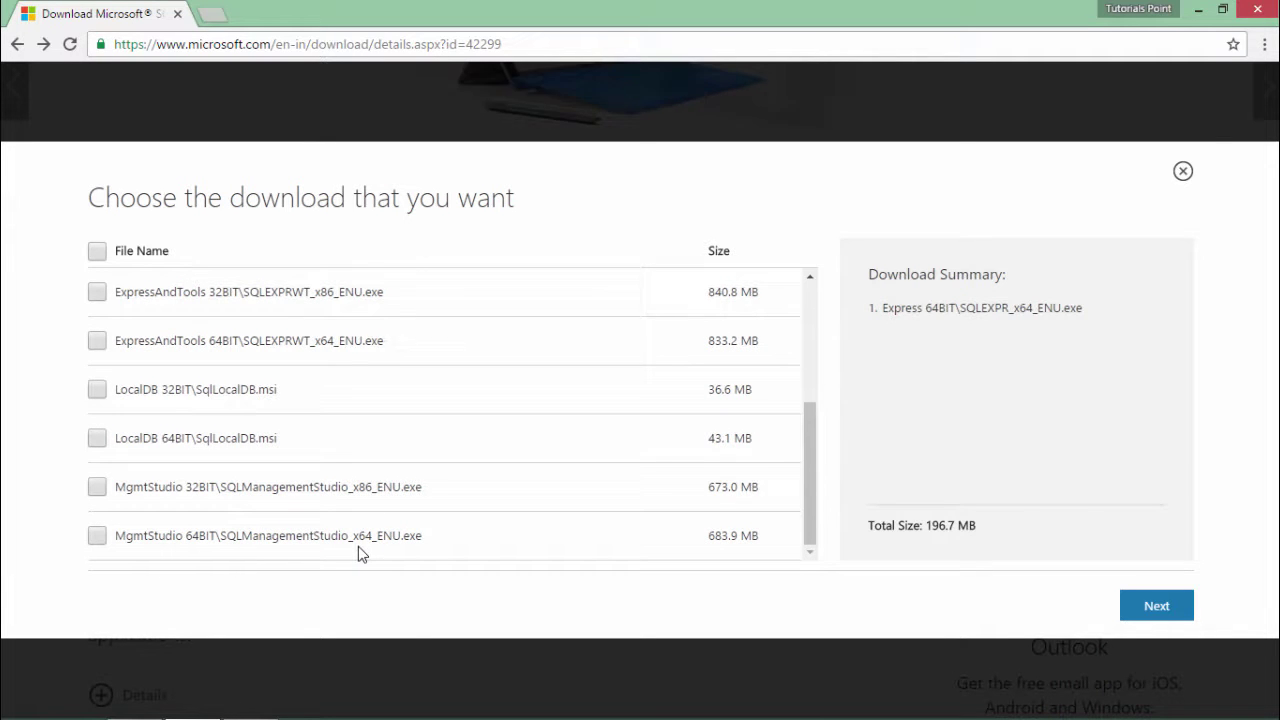
{"action": "left_click", "coordinate": [97, 536]}
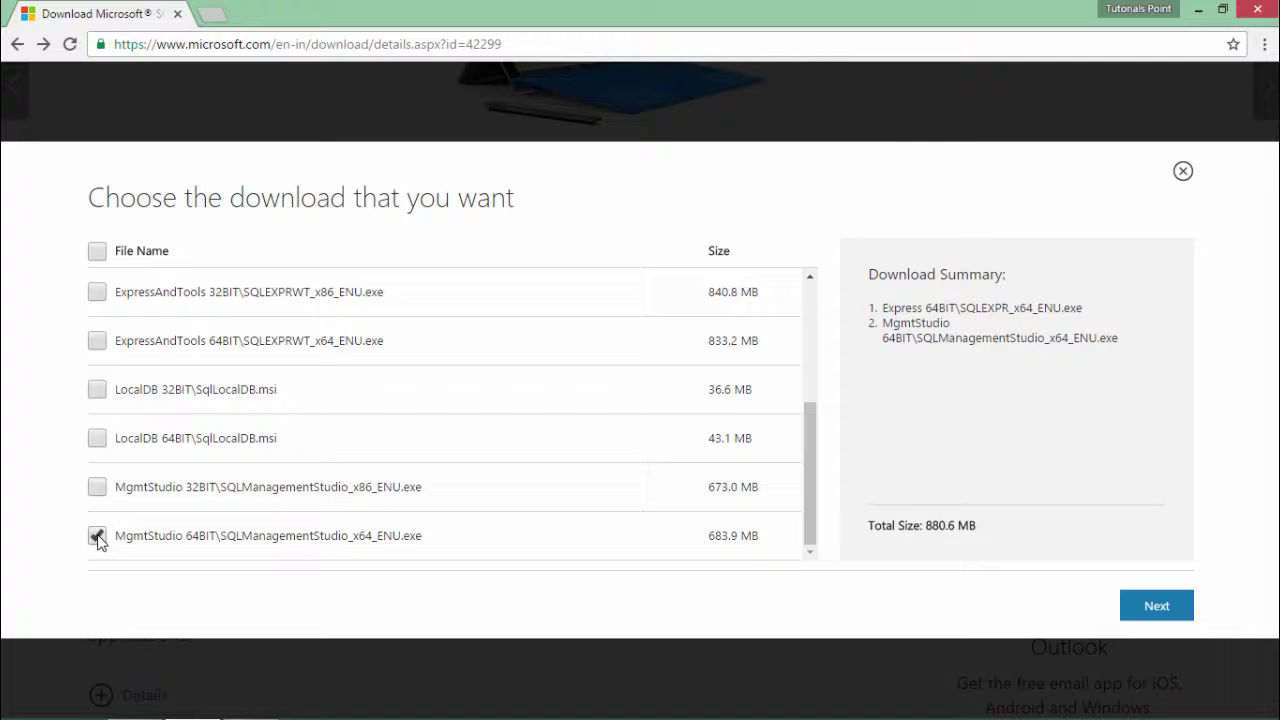
{"action": "left_click", "coordinate": [1156, 606]}
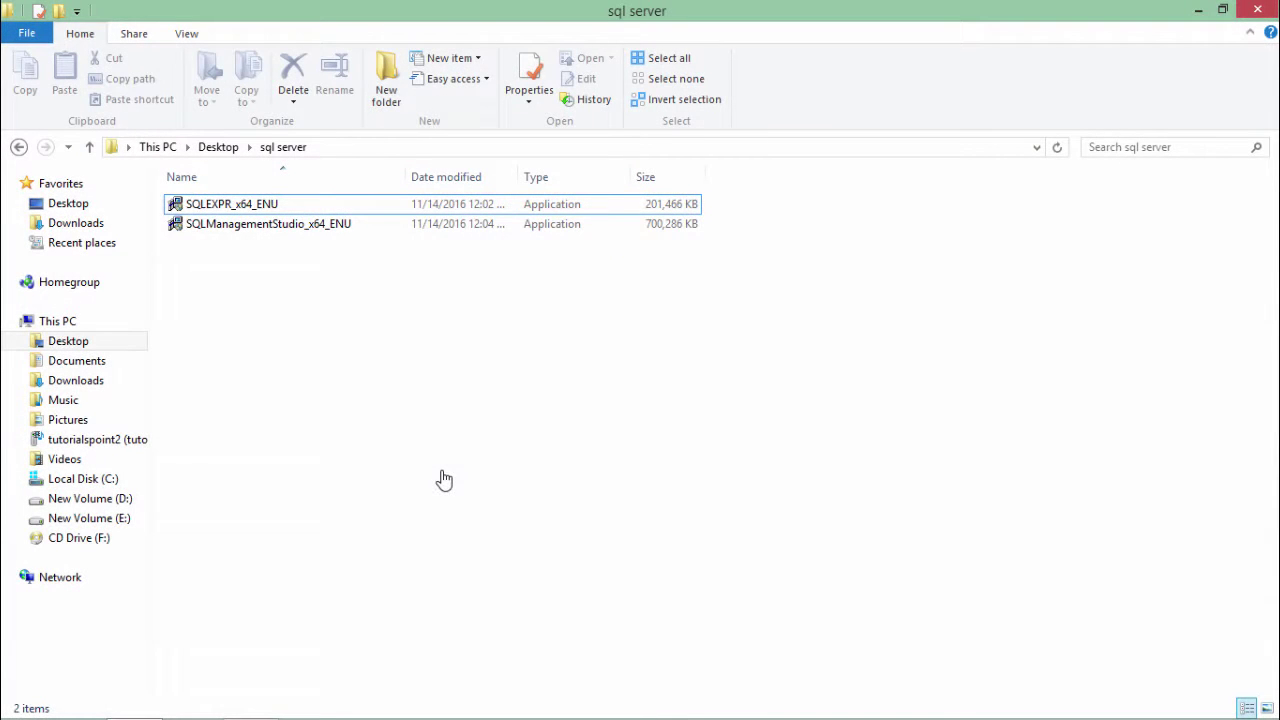
- Run SQLEXPR_x64_ENU.exe and extract it to the suggested folder
{"action": "left_click", "coordinate": [313, 210]}
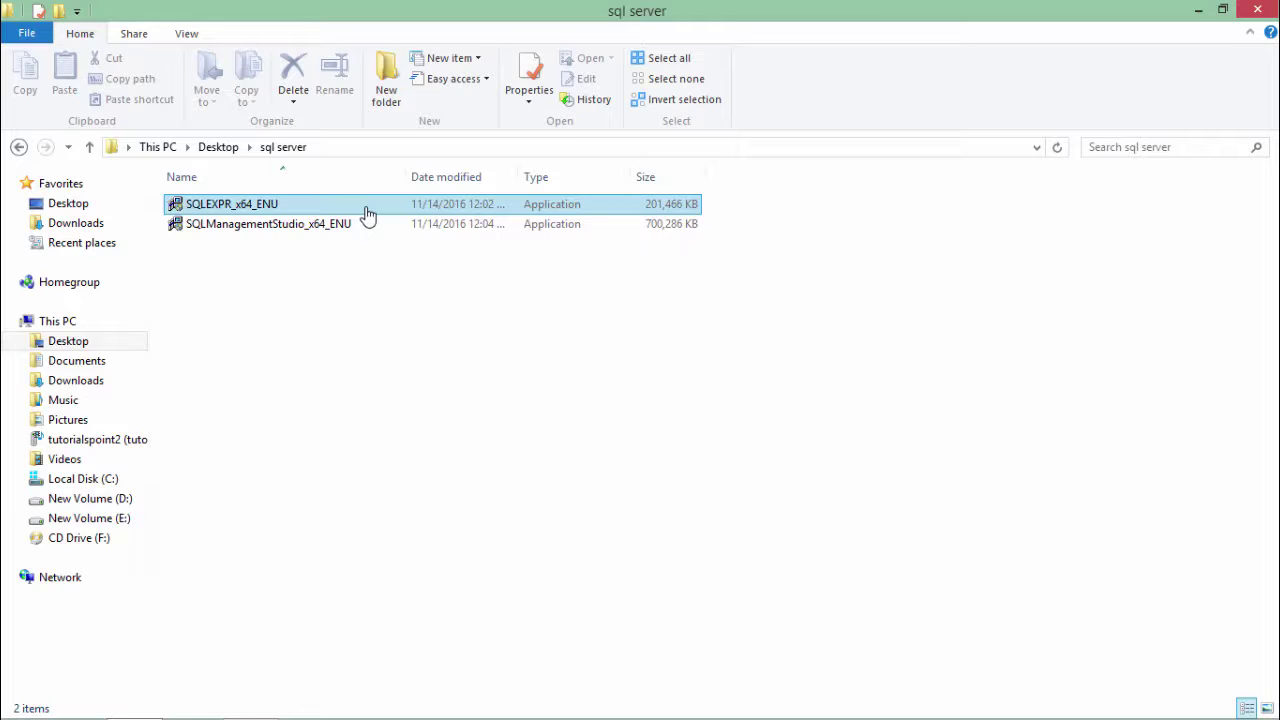
{"action": "left_click", "coordinate": [367, 214]}
{"action": "left_click", "coordinate": [322, 232]}
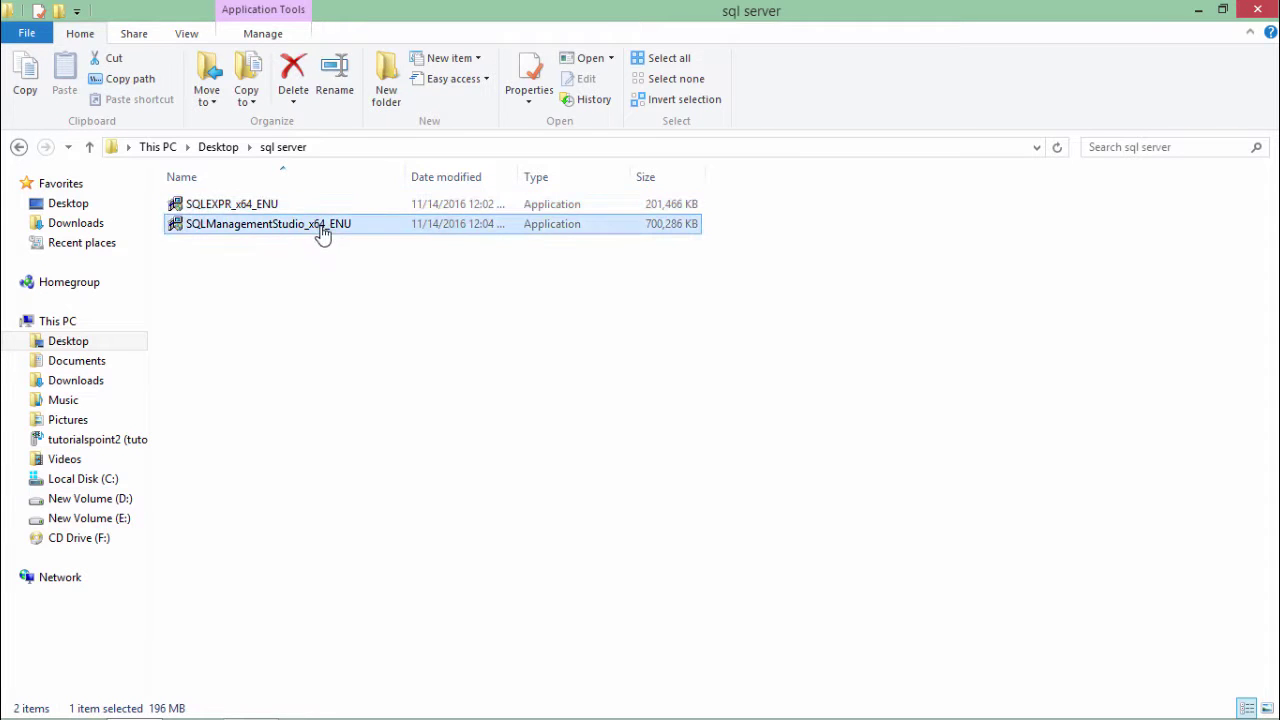
{"action": "left_click", "coordinate": [326, 210]}
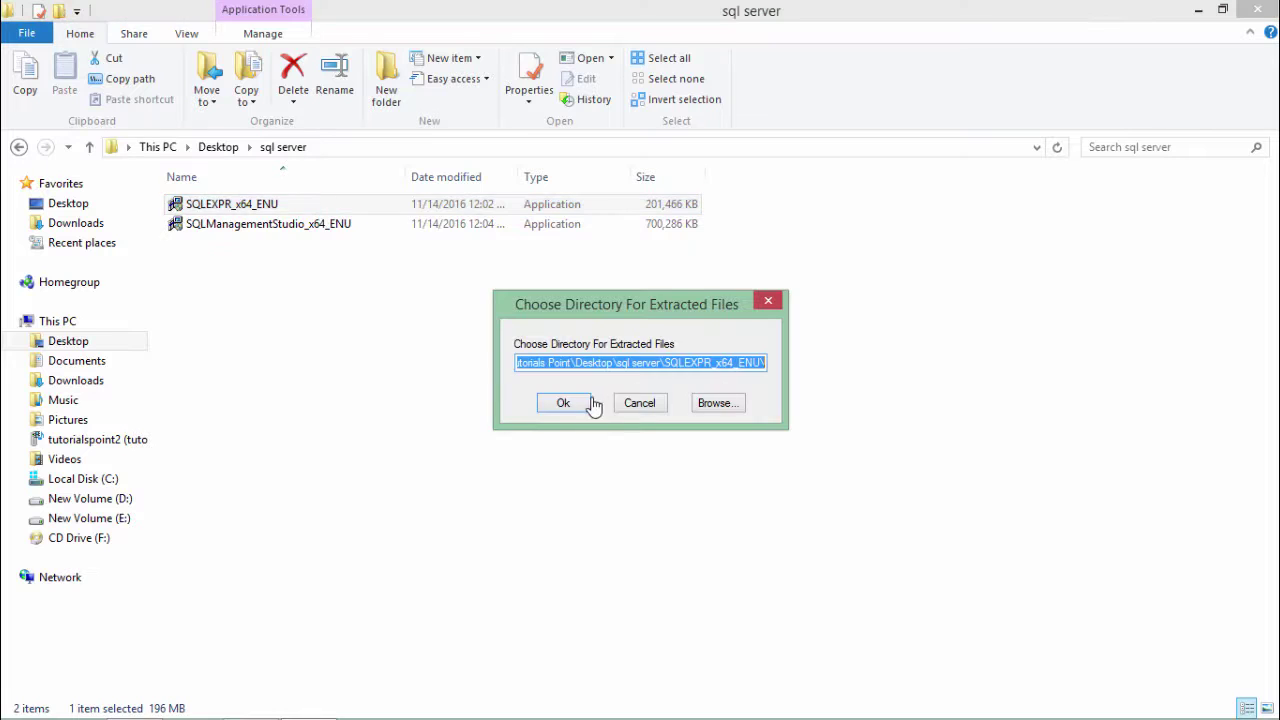
{"action": "left_click", "coordinate": [566, 404]}
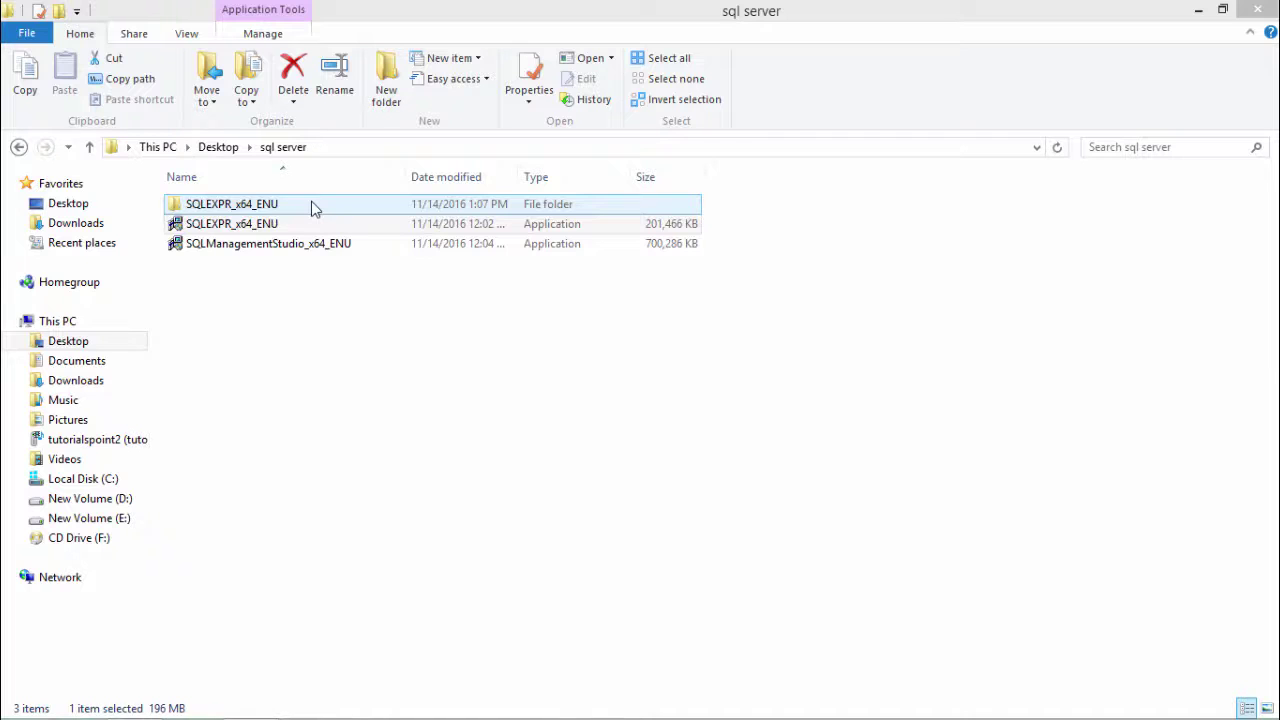
- Run SETUP from the extracted SQLEXPR_x64_ENU folder
{"action": "double_click", "coordinate": [311, 203]}
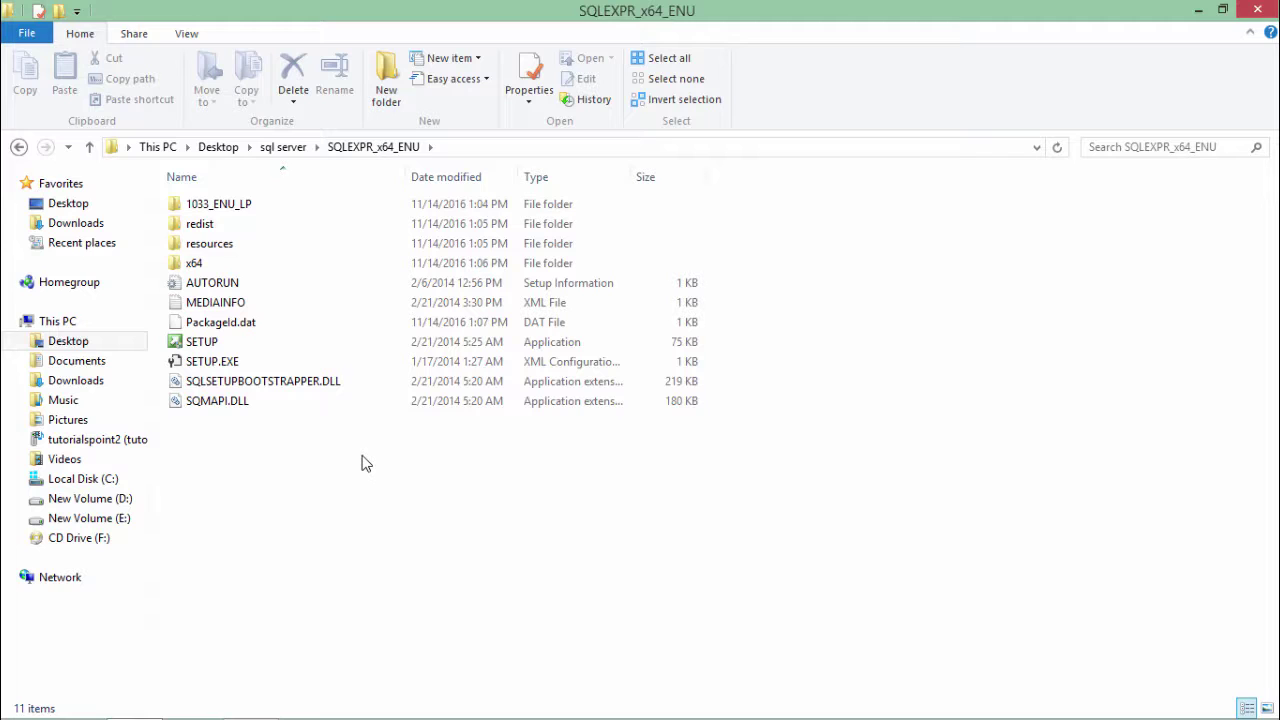
{"action": "double_click", "coordinate": [300, 343]}
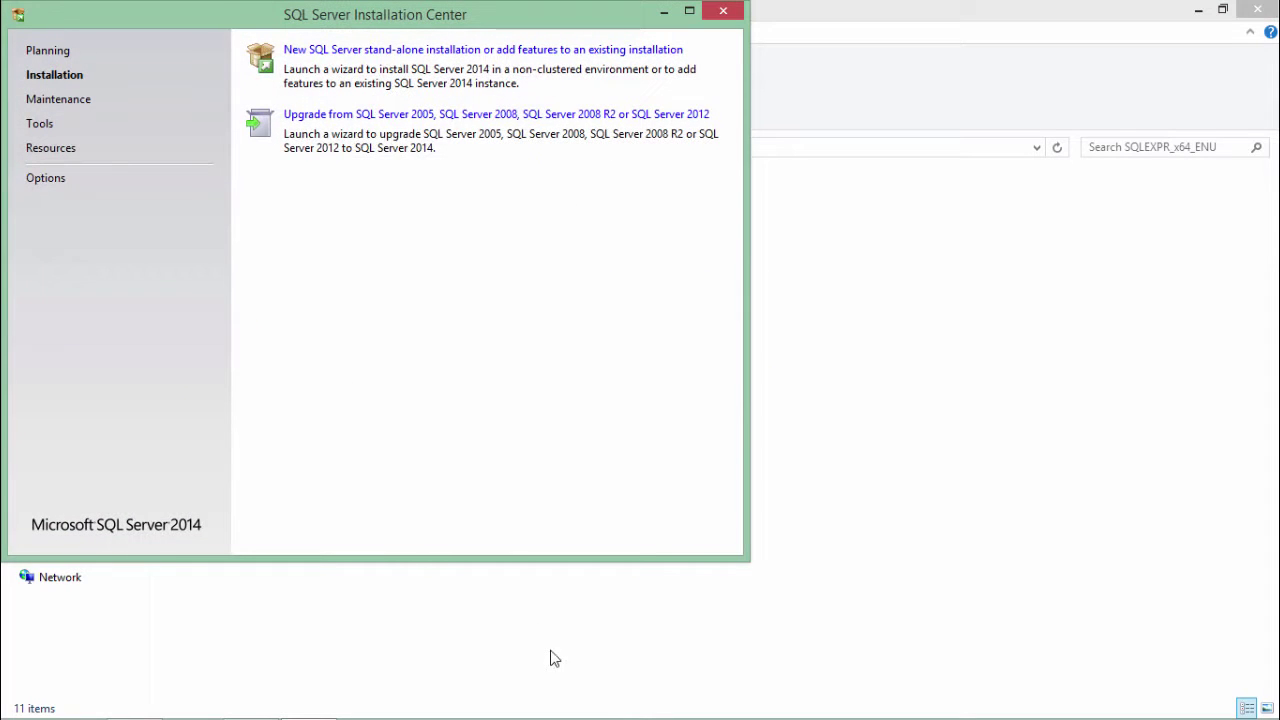
- Start a new SQL Server stand-alone installation from the Installation page
{"action": "left_click_drag", "start_coordinate": [503, 23], "coordinate": [603, 62]}
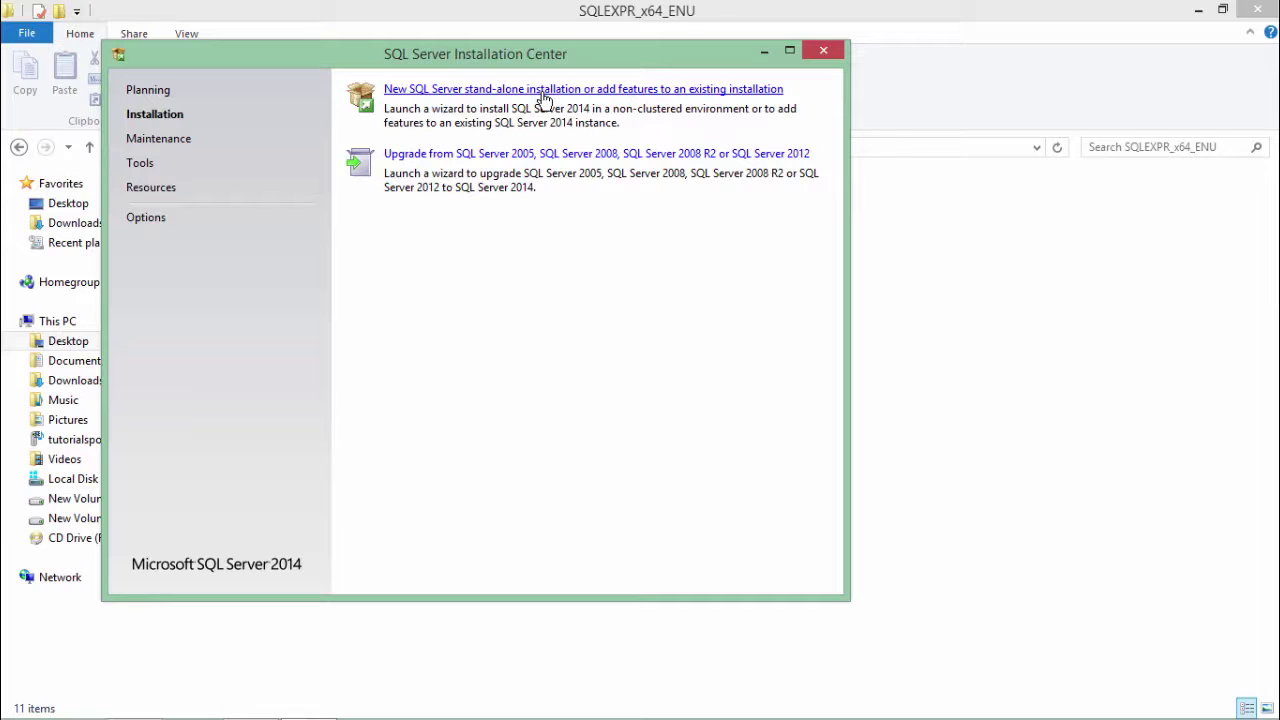
{"action": "left_click", "coordinate": [546, 92]}
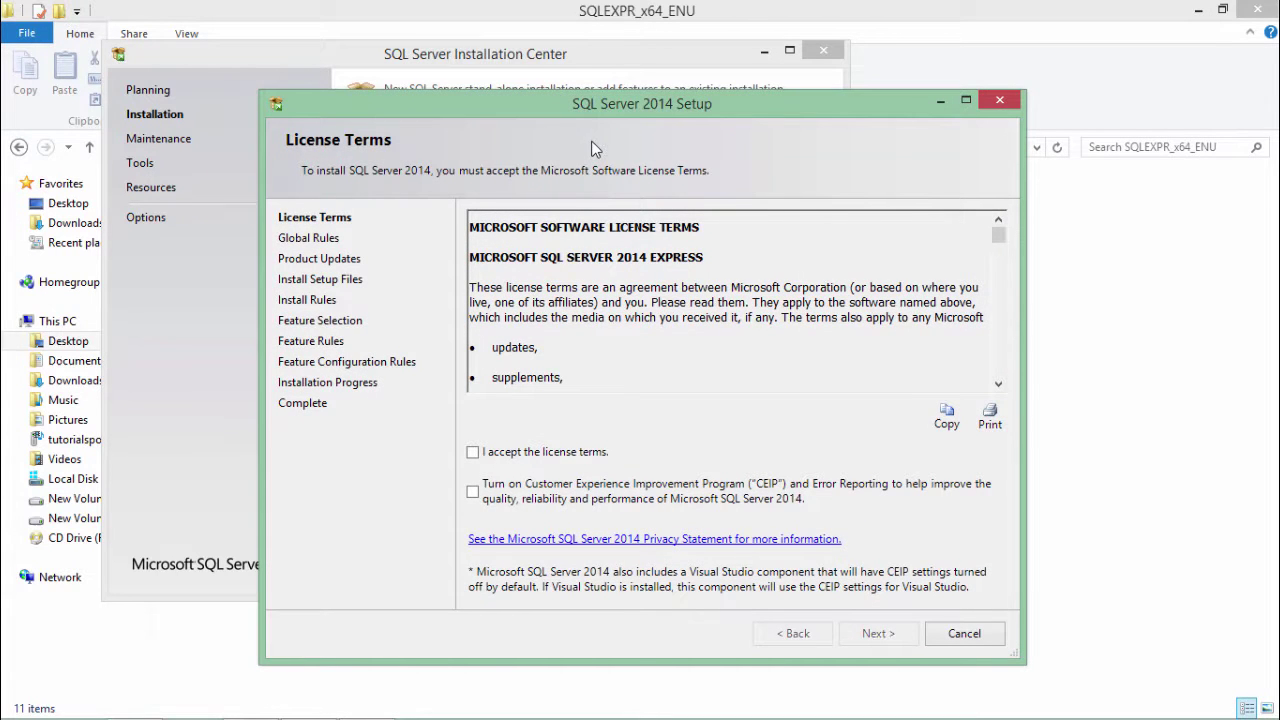
- Accept the SQL Server 2014 license terms and continue
{"action": "left_click", "coordinate": [474, 453]}
{"action": "left_click", "coordinate": [893, 634]}
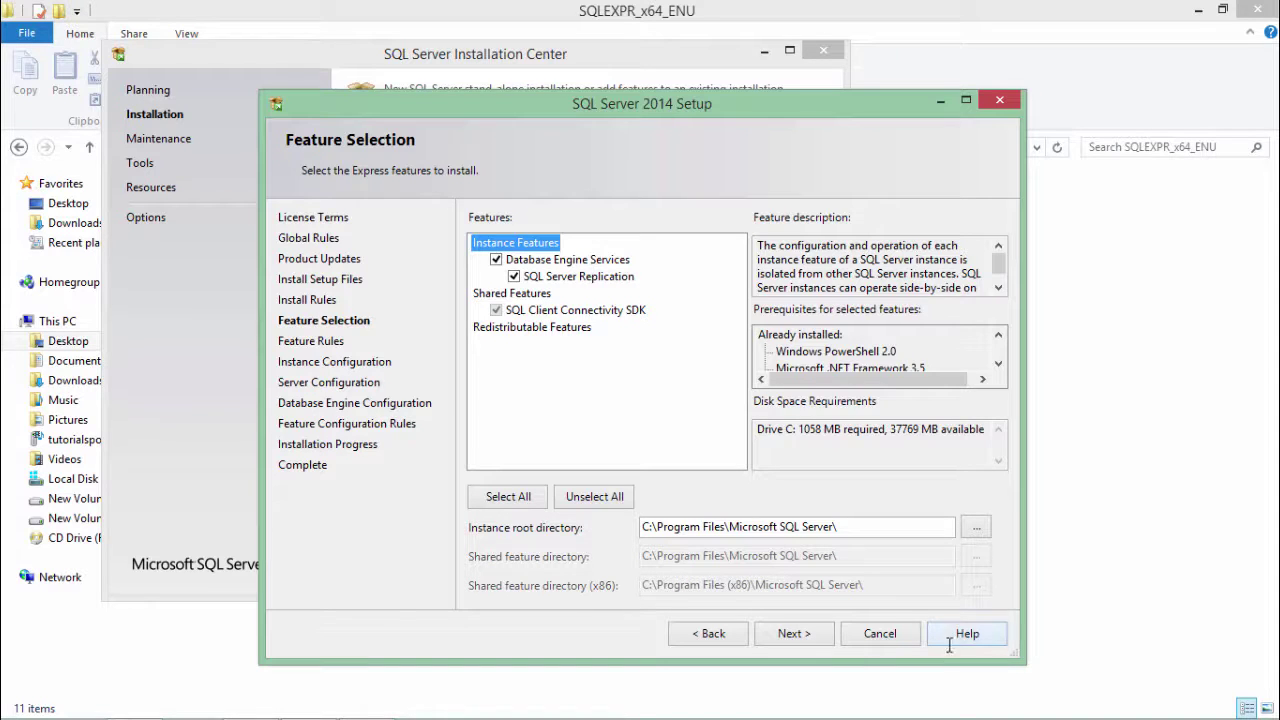
- Keep the selected features and choose the default instance MSSQLSERVER
{"action": "left_click", "coordinate": [802, 633]}
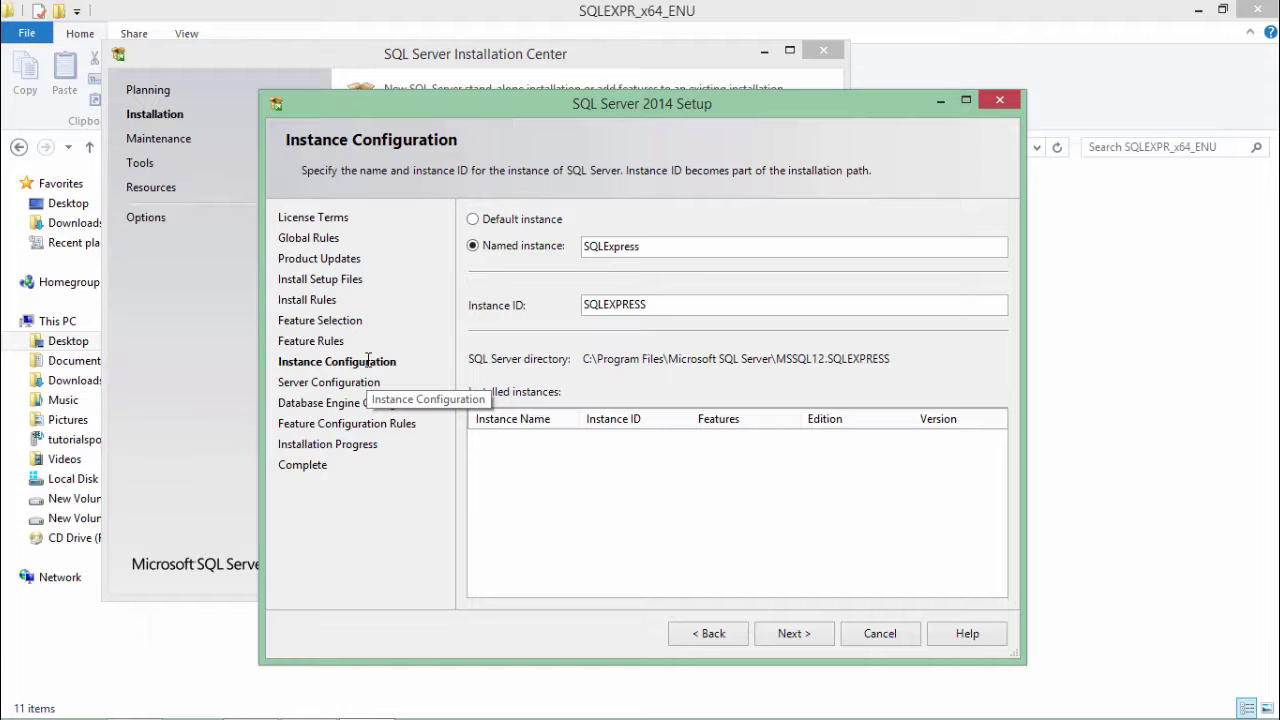
{"action": "left_click", "coordinate": [484, 219]}
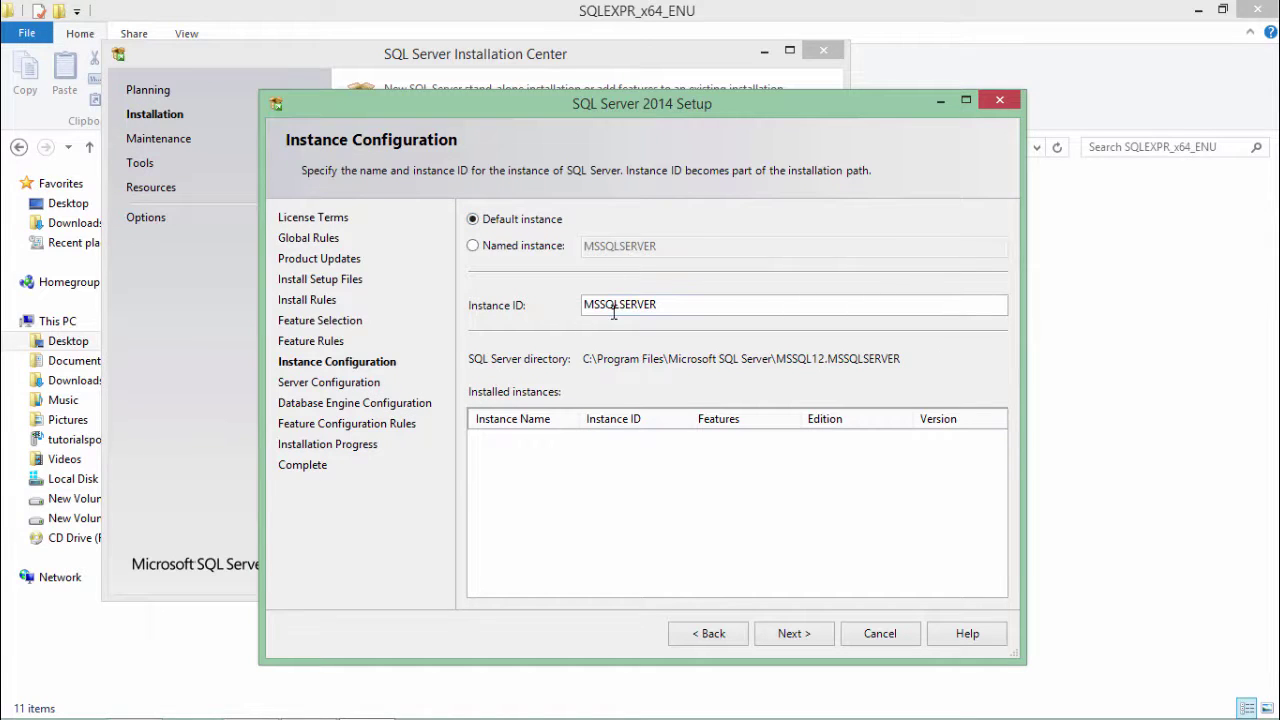
{"action": "left_click", "coordinate": [506, 250]}
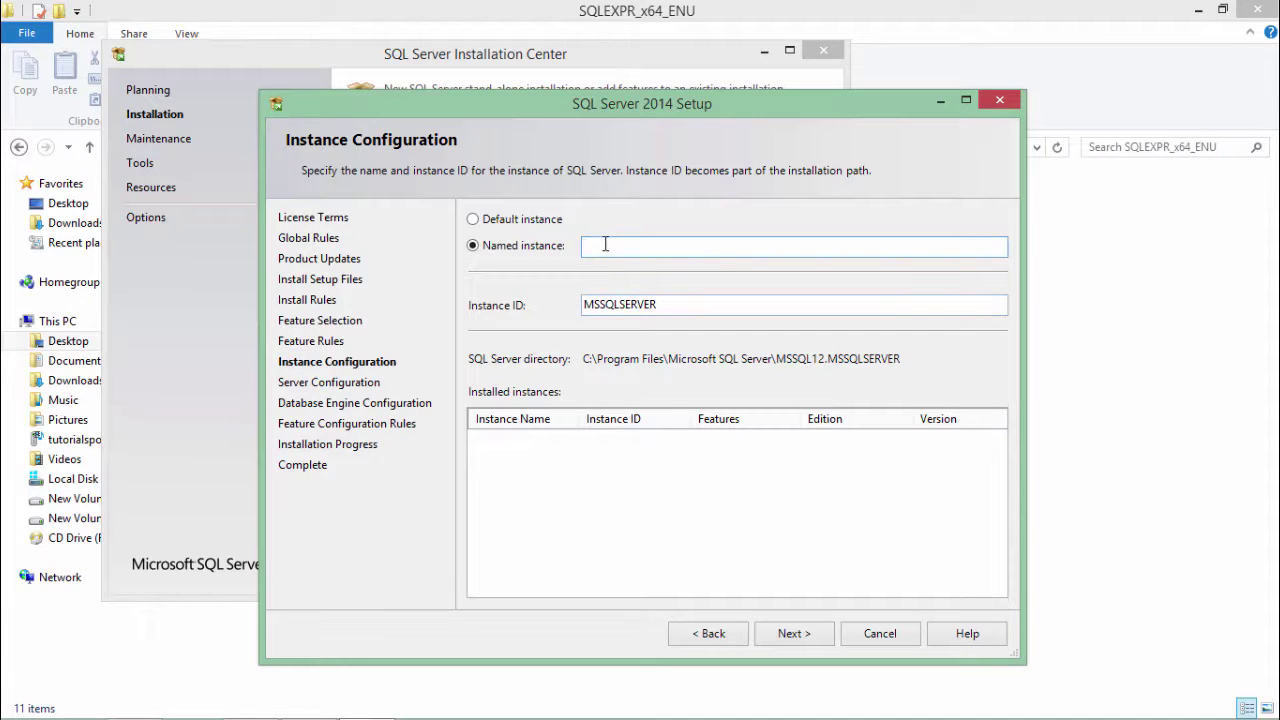
{"action": "left_click", "coordinate": [520, 222]}
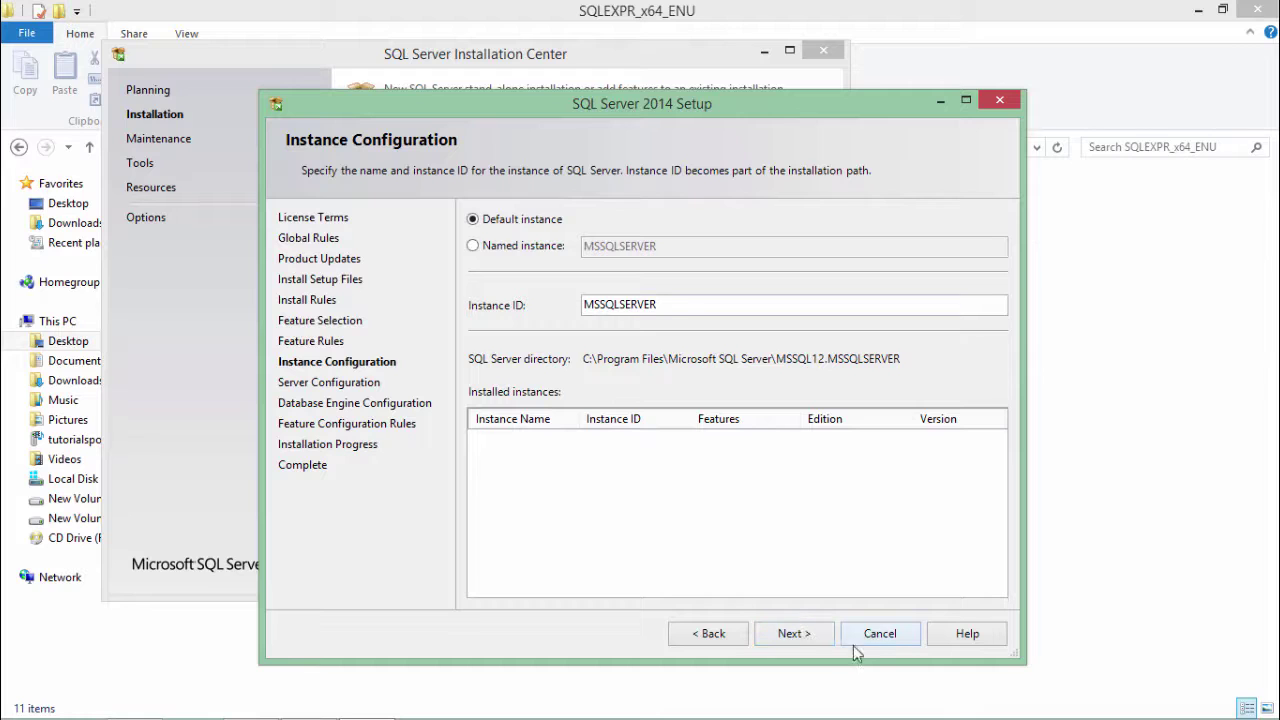
{"action": "left_click", "coordinate": [805, 639]}
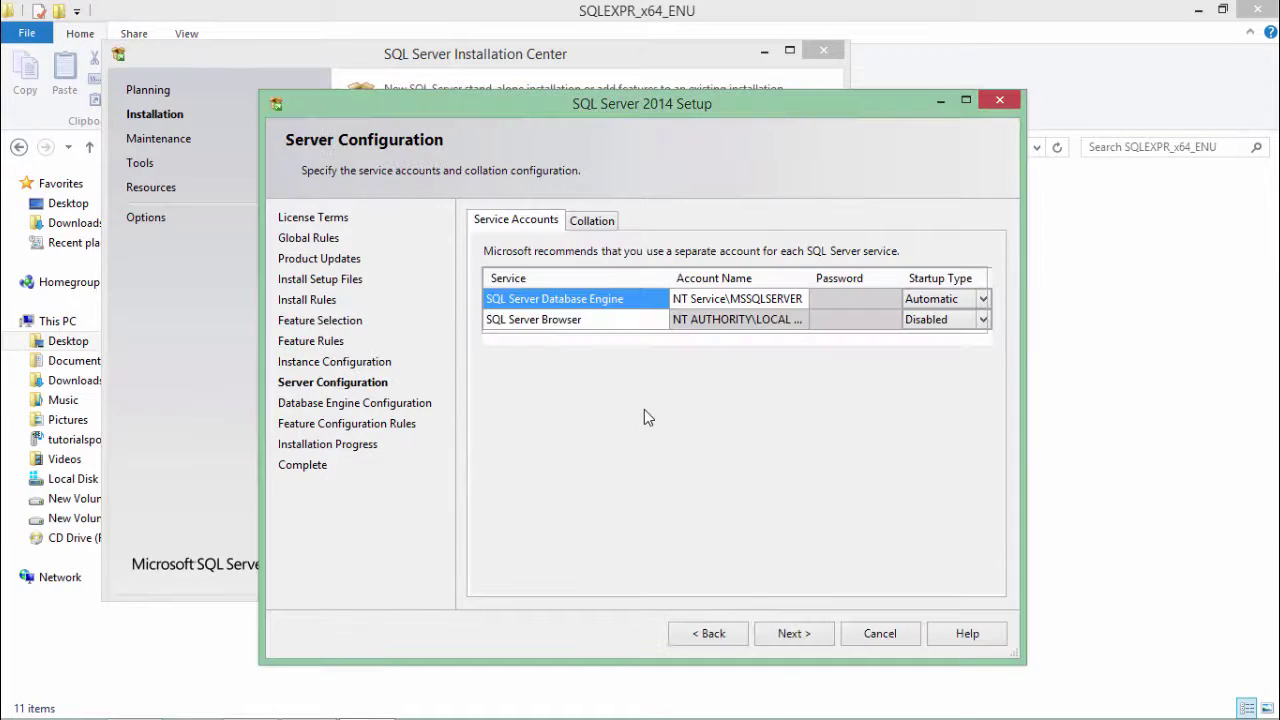
- Keep the default Database Engine service account and startup type, then continue
{"action": "left_click", "coordinate": [696, 306]}
{"action": "left_click", "coordinate": [930, 299]}
{"action": "left_click", "coordinate": [983, 299]}
{"action": "left_click", "coordinate": [755, 306]}
{"action": "left_click", "coordinate": [962, 300]}
{"action": "left_click", "coordinate": [793, 636]}
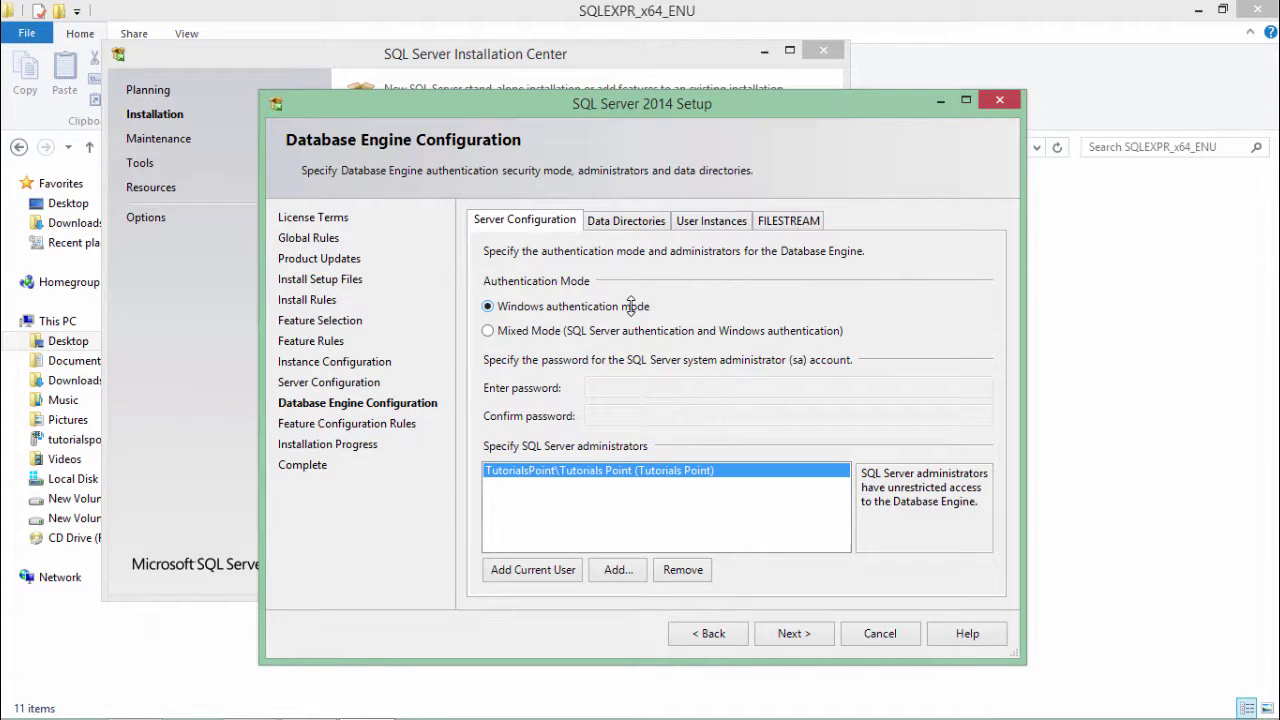
- Choose Mixed Mode authentication, enter and confirm the sa password, and begin installation
{"action": "left_click", "coordinate": [537, 331]}
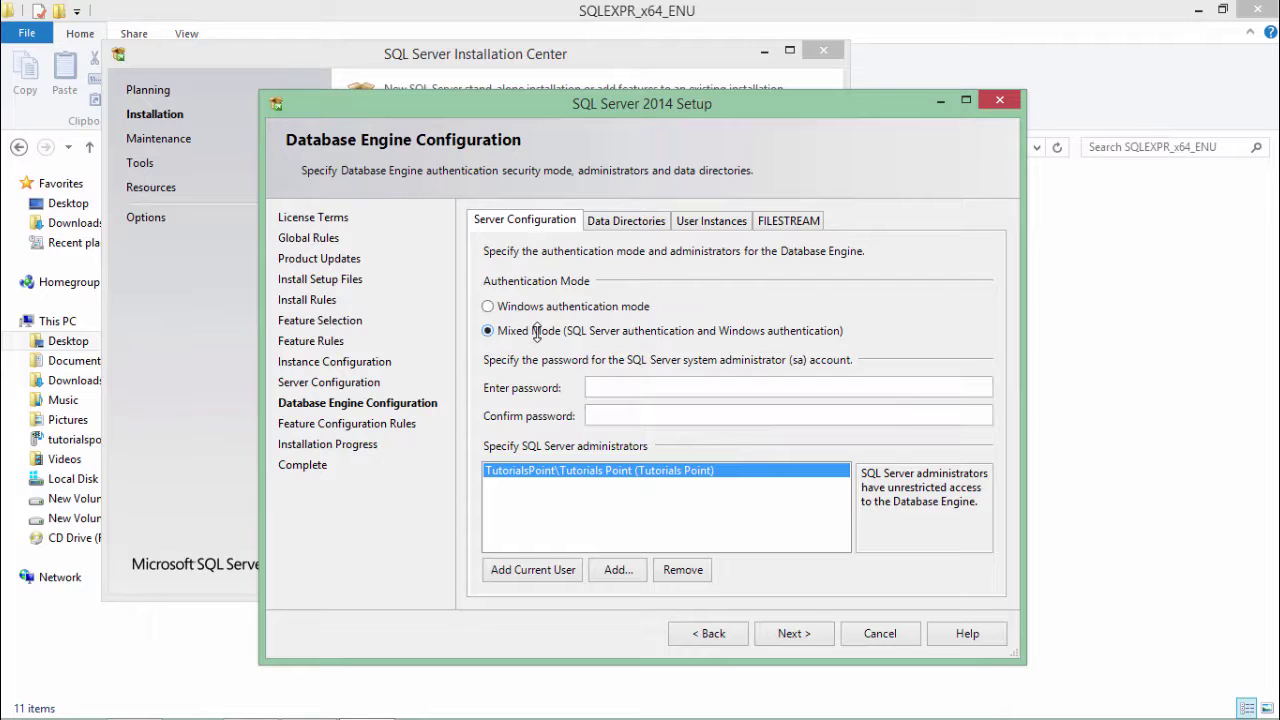
{"action": "left_click", "coordinate": [609, 390]}
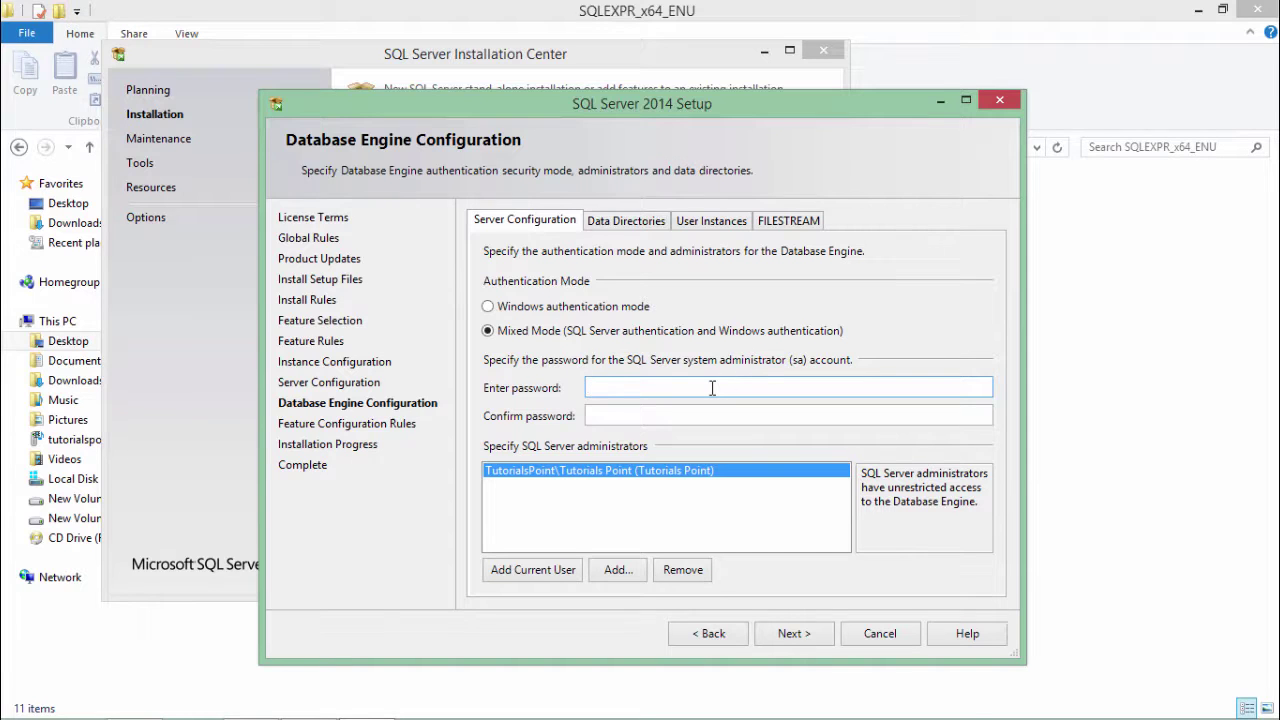
{"action": "type", "text": "abc"}
{"action": "key", "text": "Tab"}
{"action": "type", "text": "abc"}
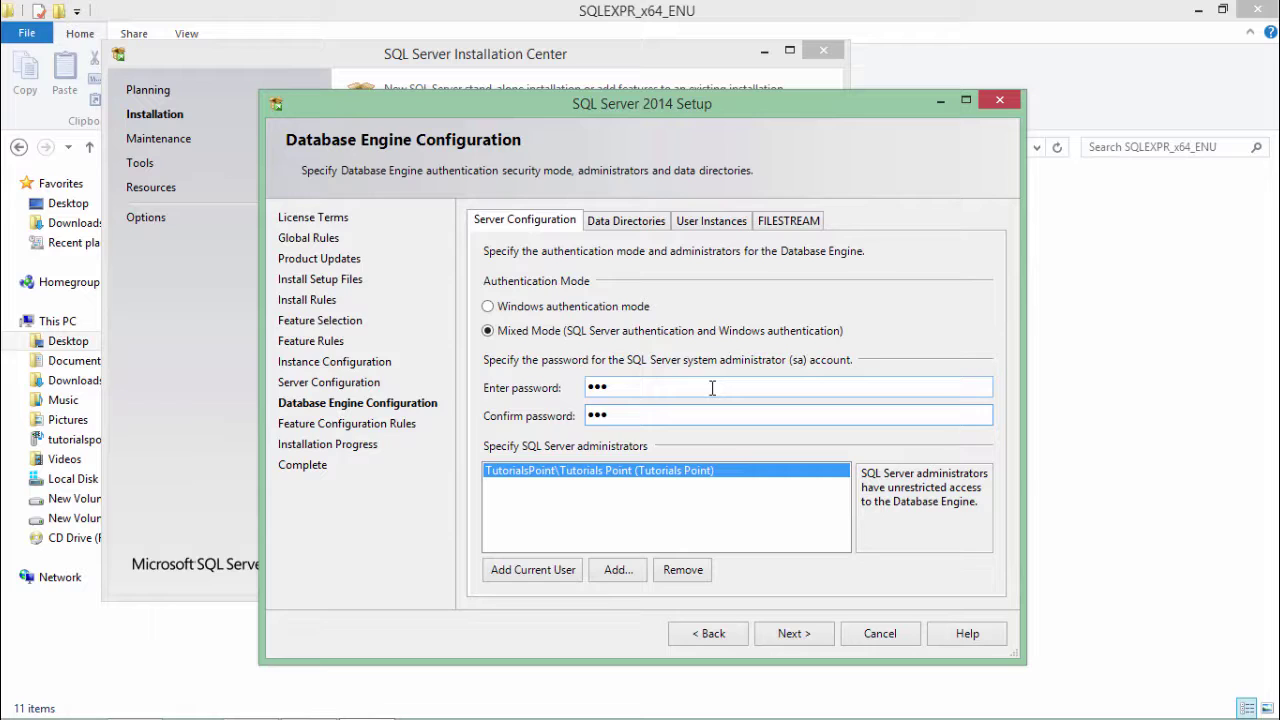
{"action": "left_click", "coordinate": [790, 634]}
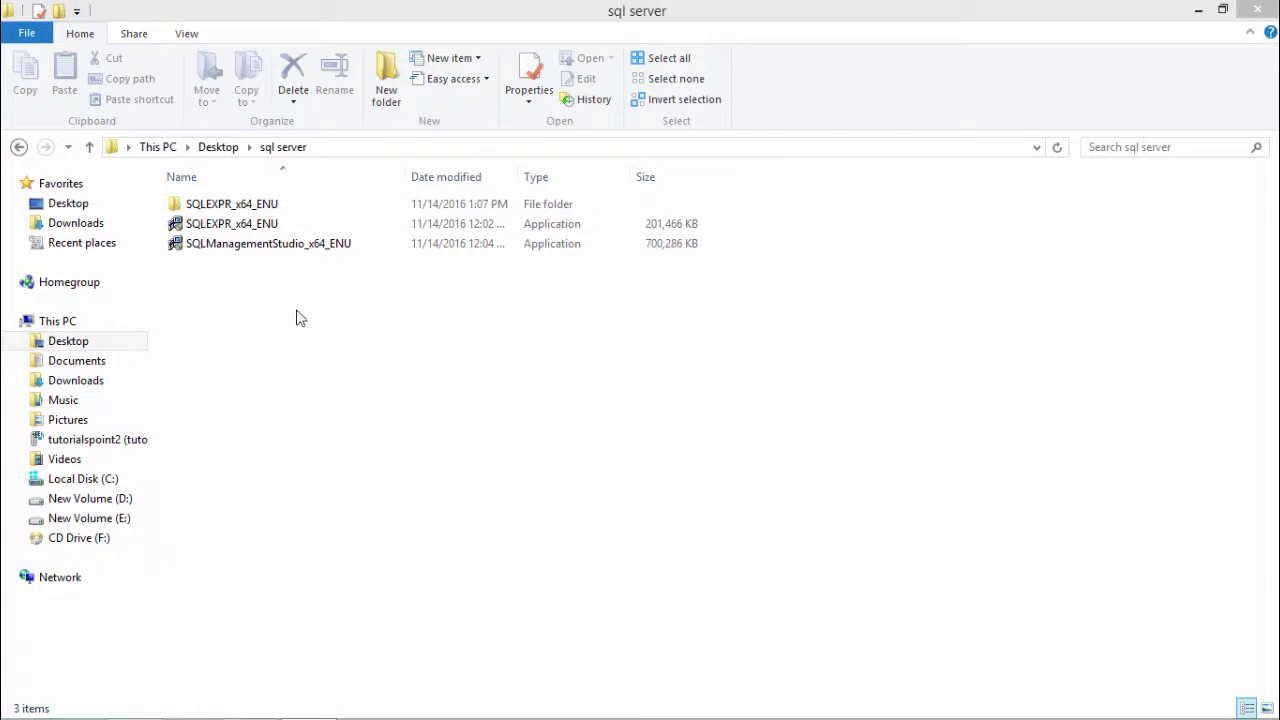
- Extract SQLManagementStudio_x64_ENU to the default folder and show the Installation Center's Installation page
{"action": "left_click", "coordinate": [289, 251]}
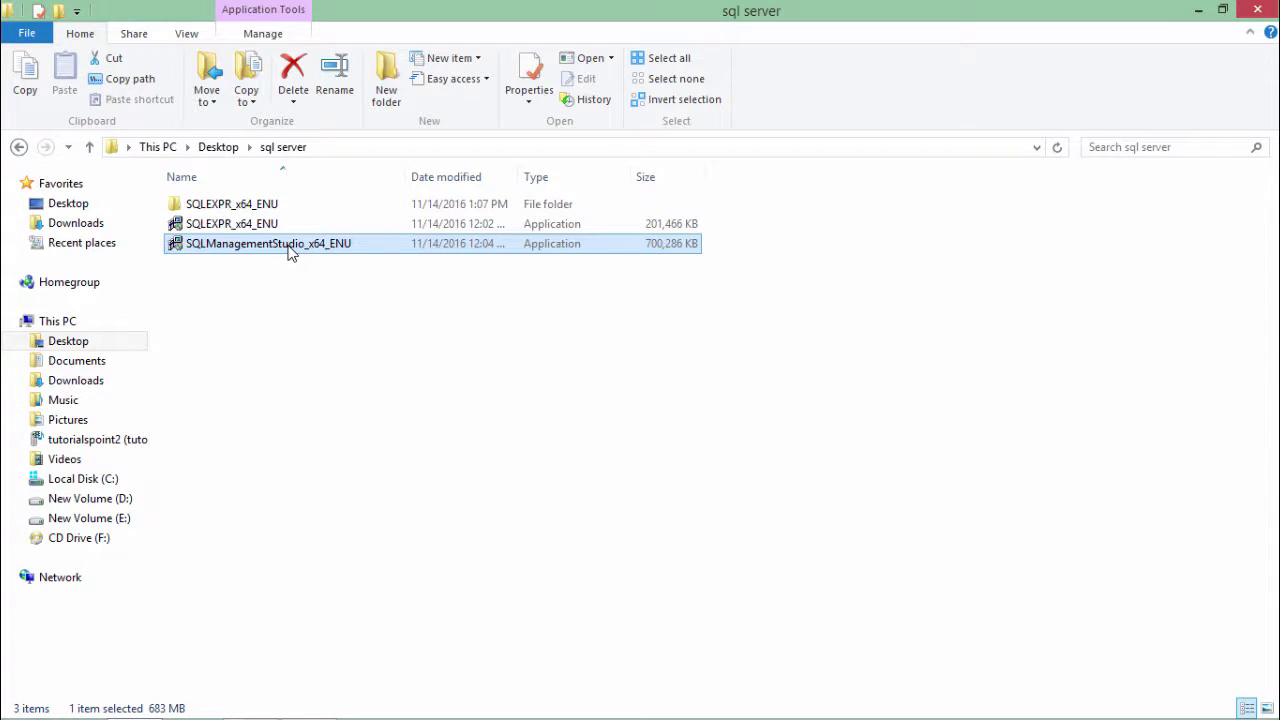
{"action": "double_click", "coordinate": [289, 251]}
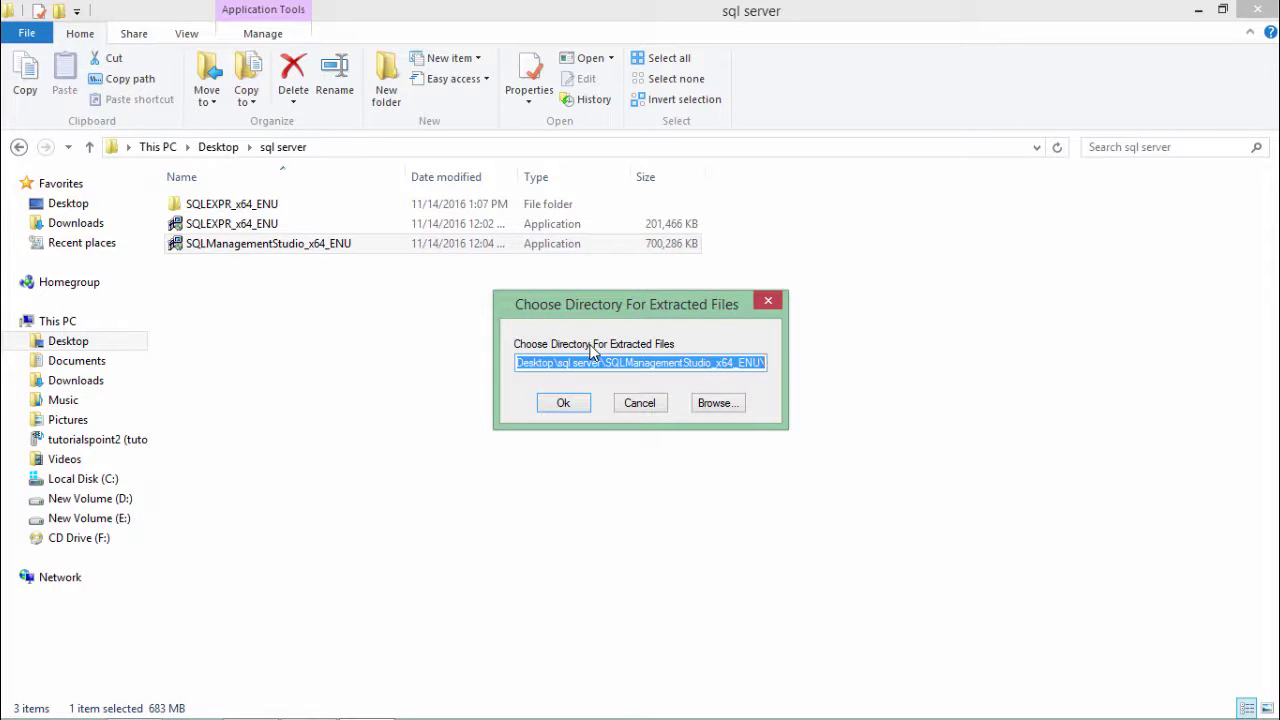
{"action": "left_click", "coordinate": [563, 402]}
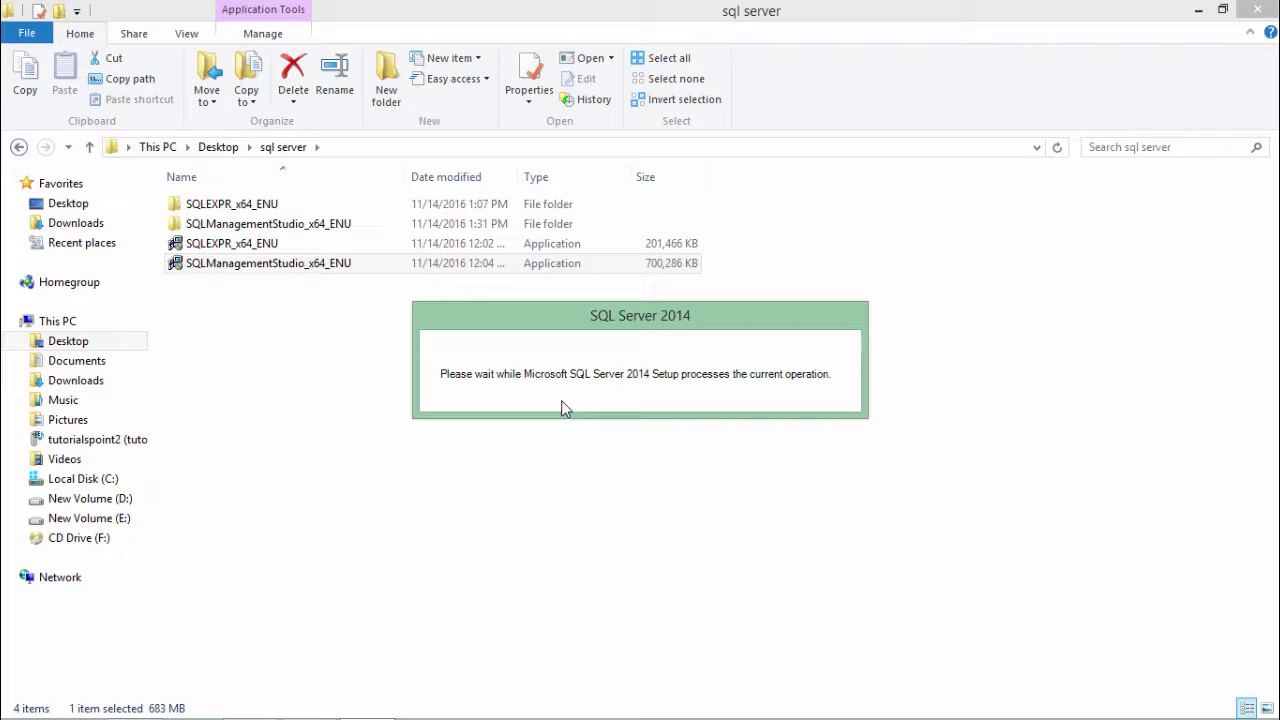
{"action": "left_click", "coordinate": [55, 76]}
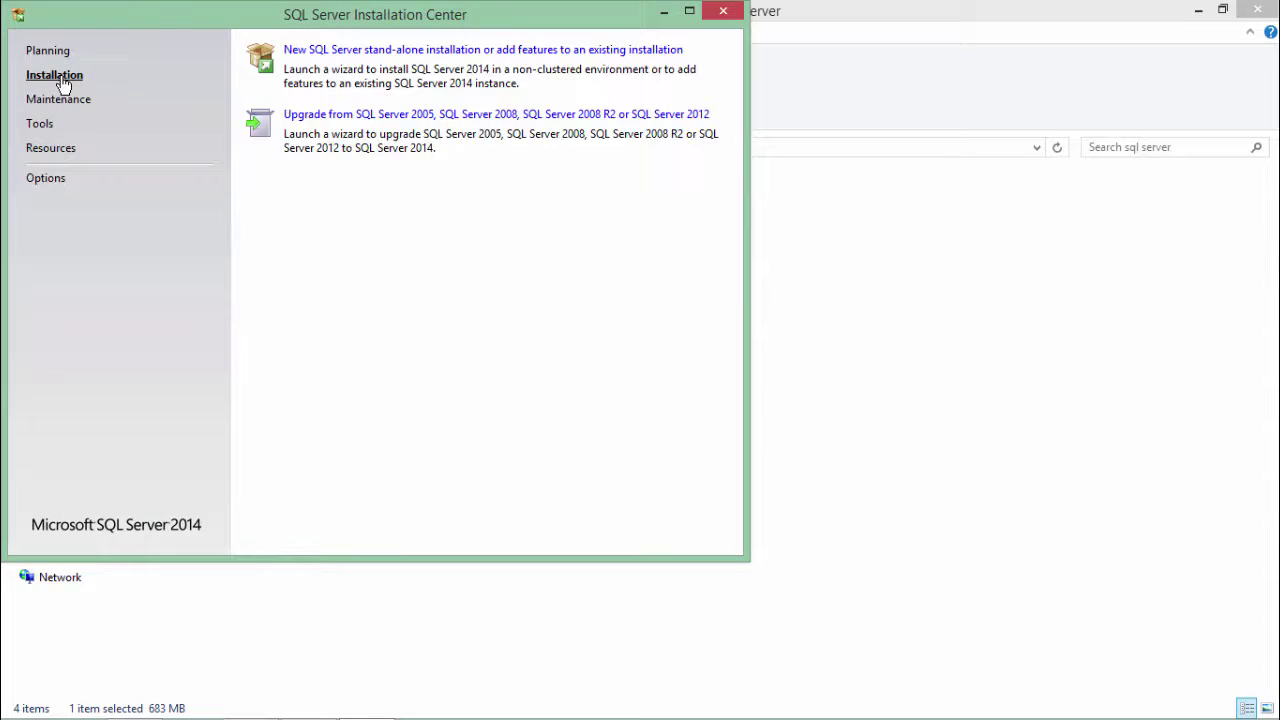
- Start a new SQL Server stand-alone installation or add features to an existing installation
{"action": "left_click", "coordinate": [440, 50]}
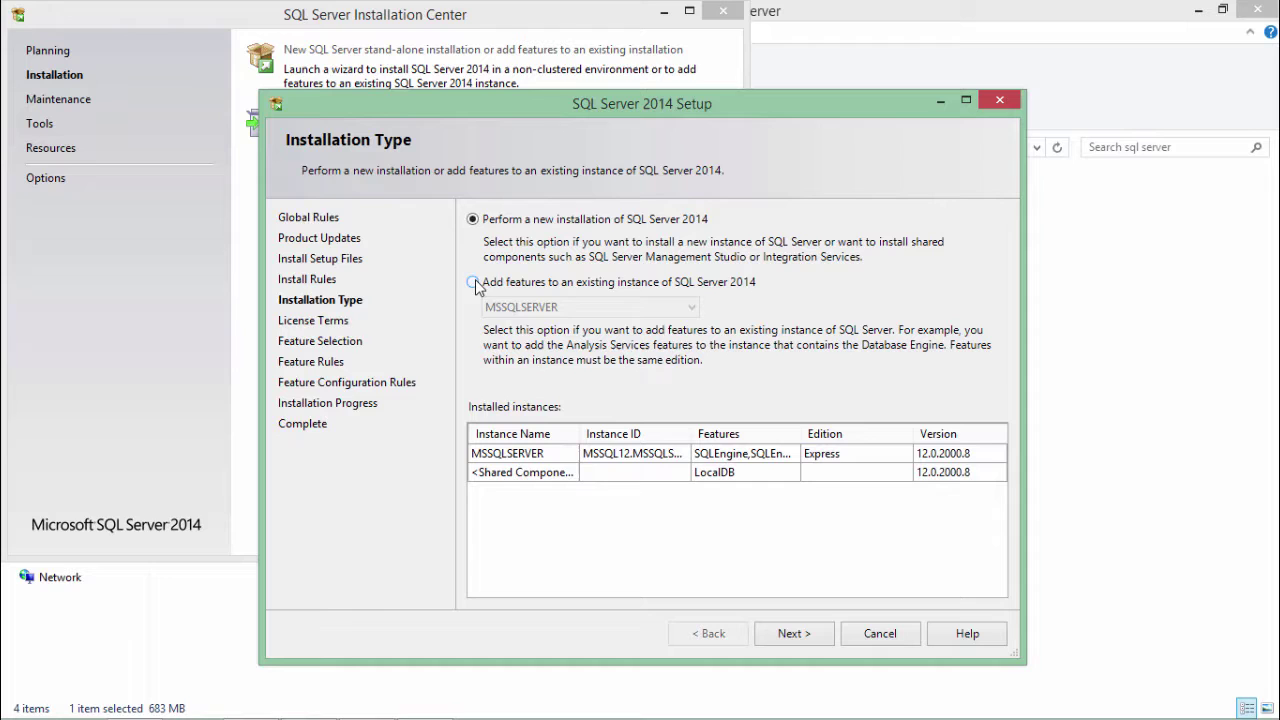
- Choose adding features to the existing MSSQLSERVER instance and move on to Feature Selection
{"action": "left_click", "coordinate": [473, 282]}
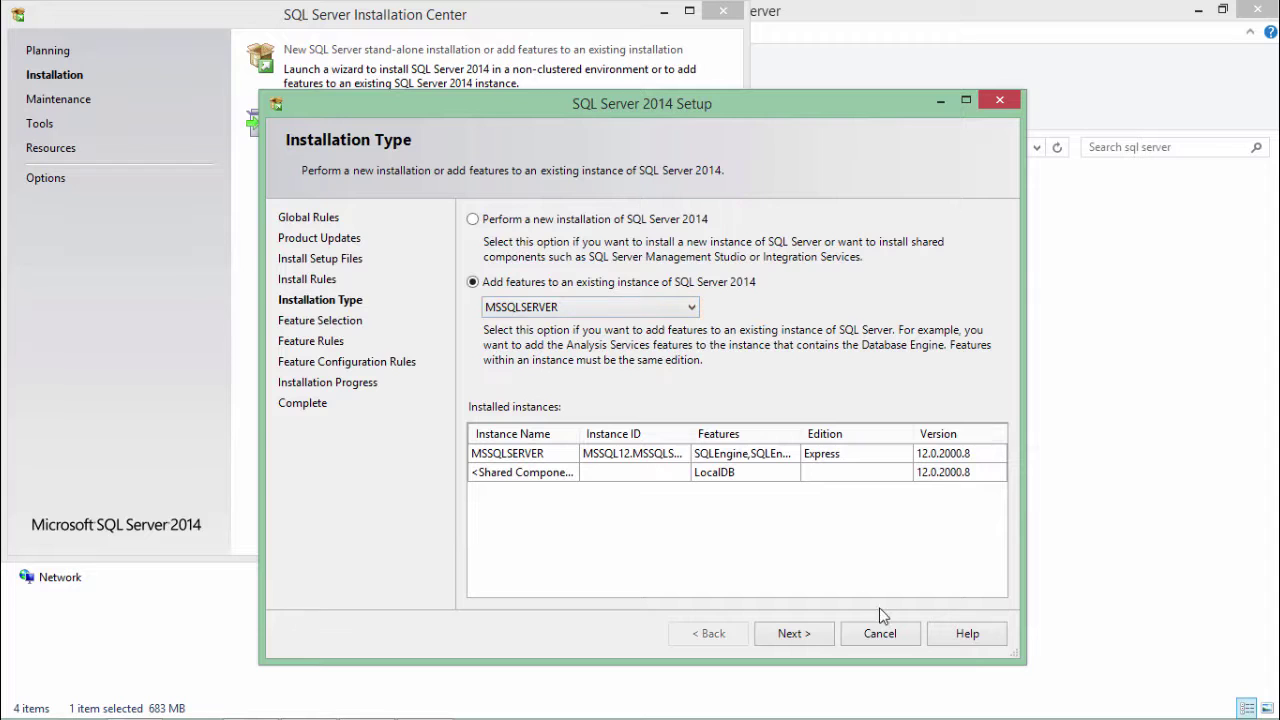
{"action": "left_click", "coordinate": [815, 640]}
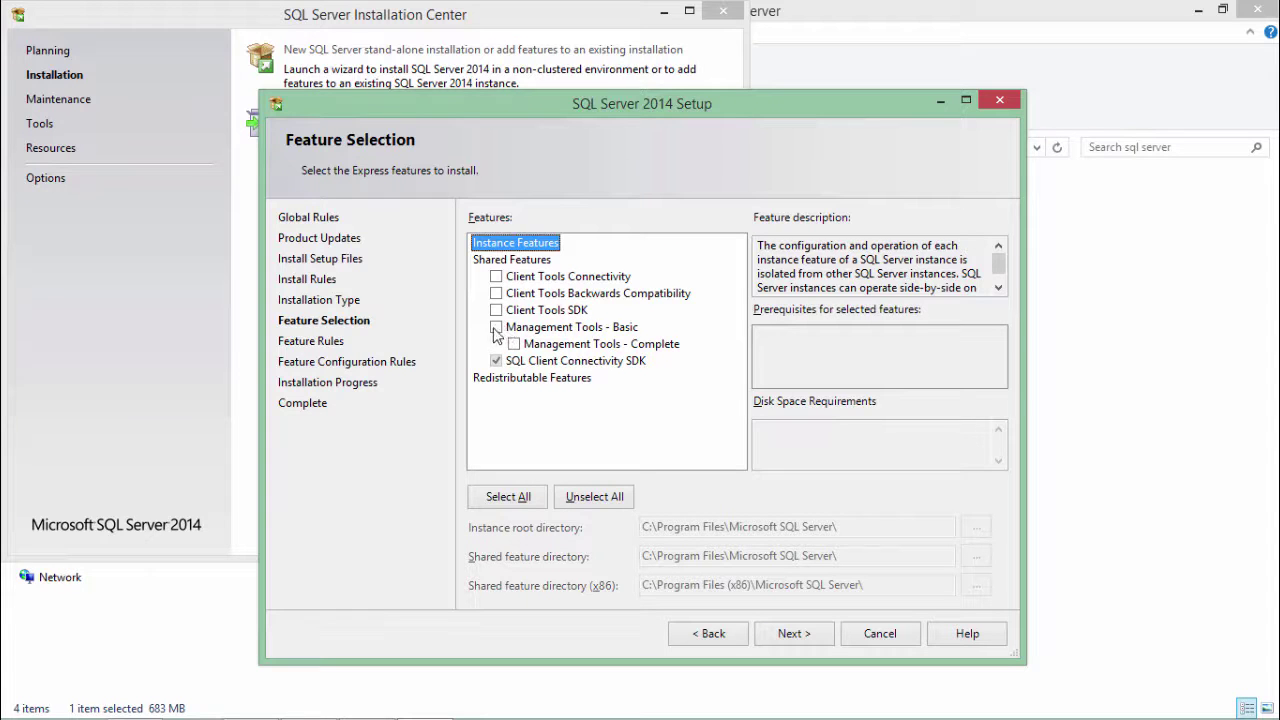
- Select all shared features, including Management Tools - Complete, and install them
{"action": "left_click", "coordinate": [521, 503]}
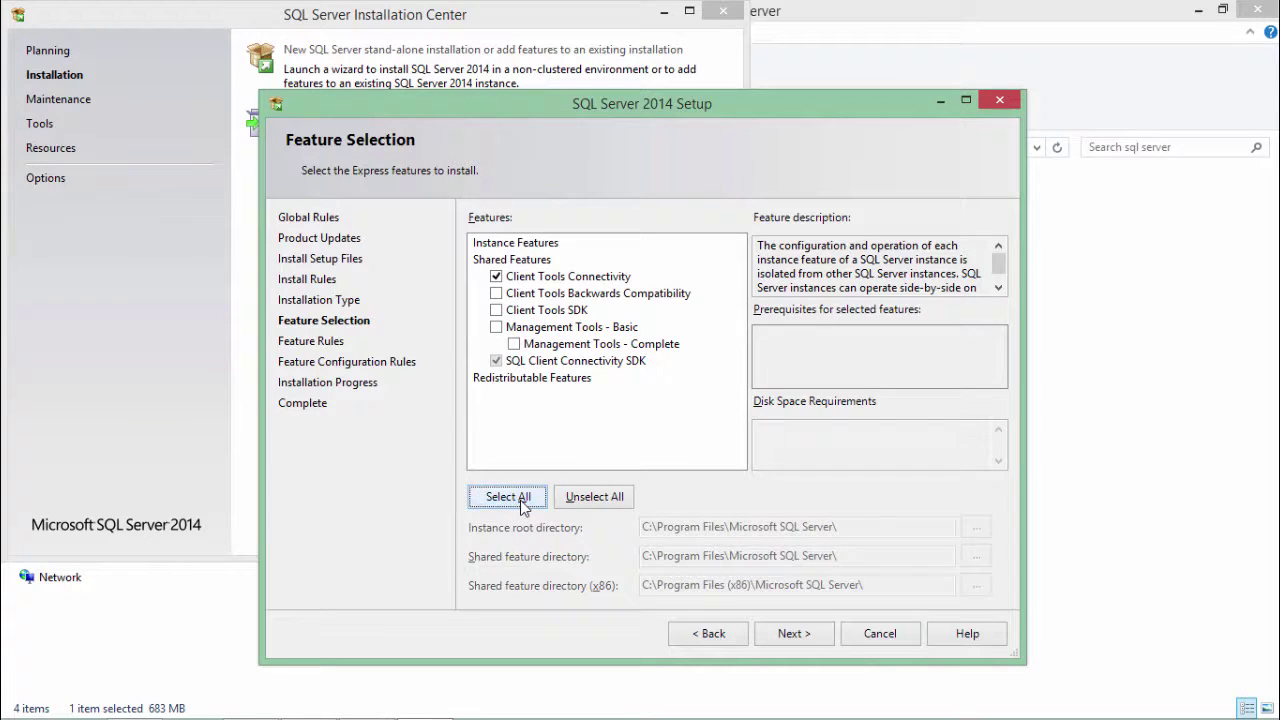
{"action": "left_click", "coordinate": [815, 632]}
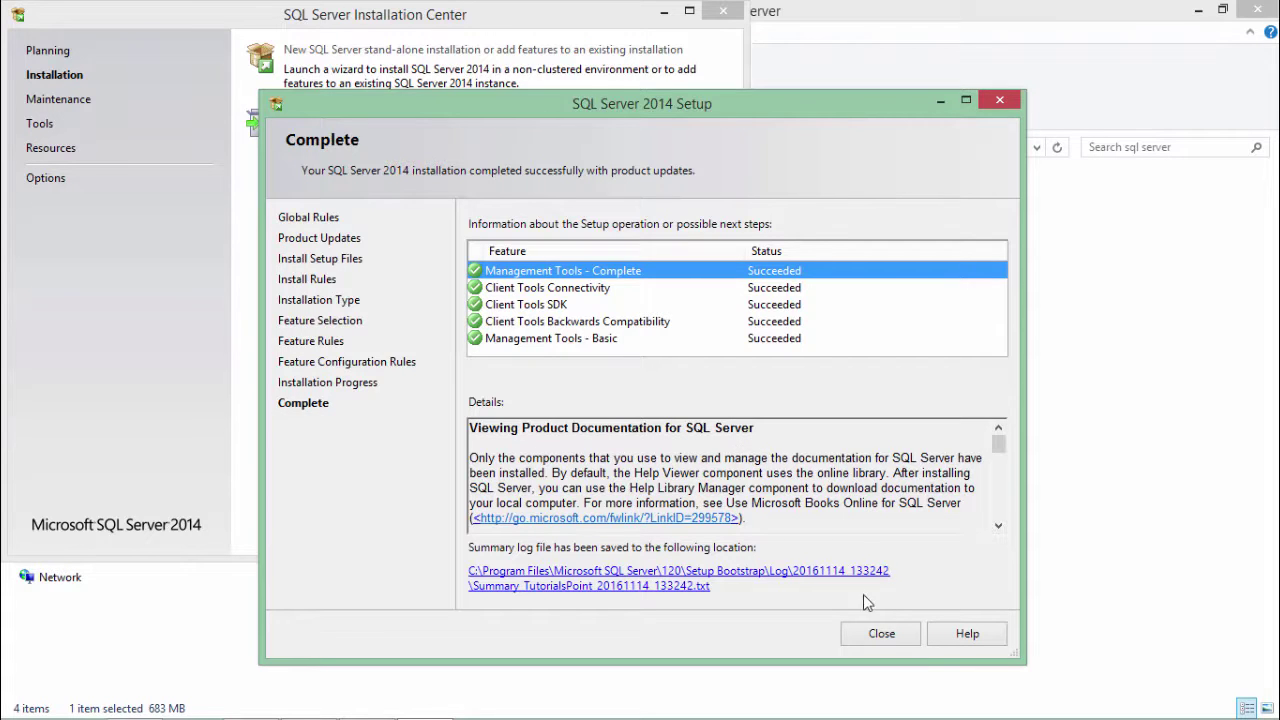
- Close SQL Server setup and download the Visual Studio Community installer from visualstudio.com
{"action": "left_click", "coordinate": [882, 635]}
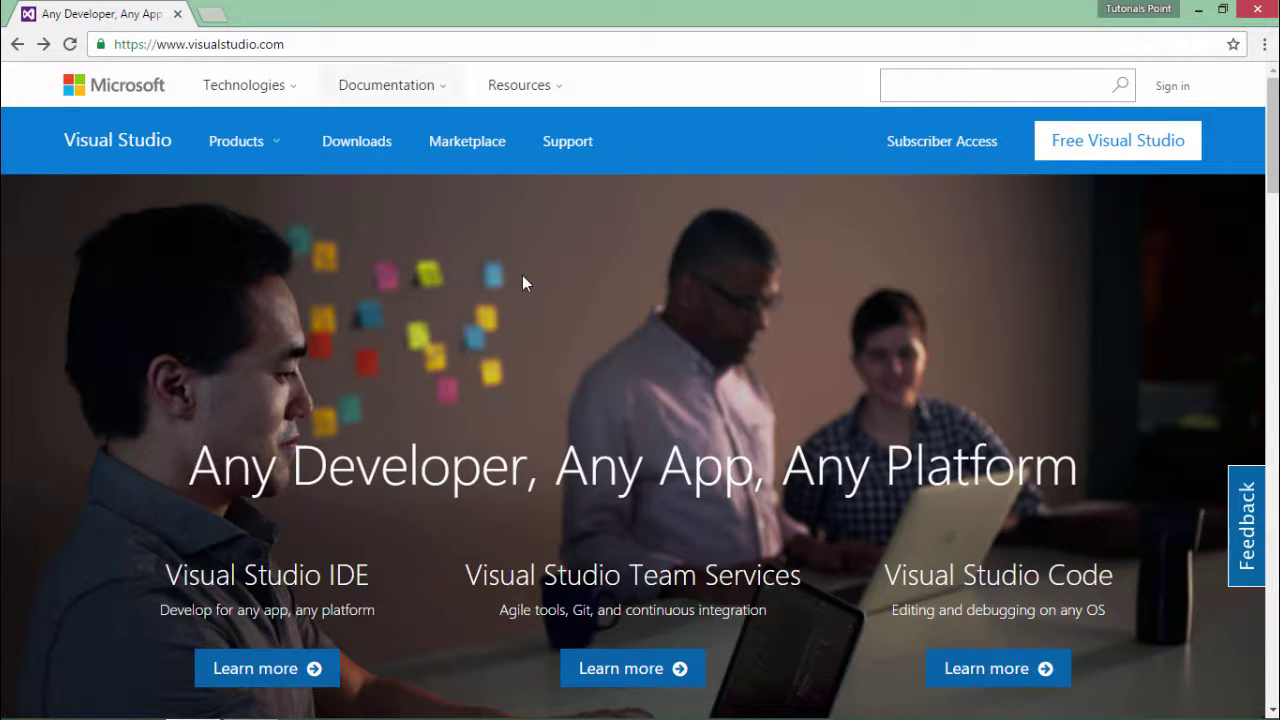
{"action": "left_click", "coordinate": [1145, 157]}
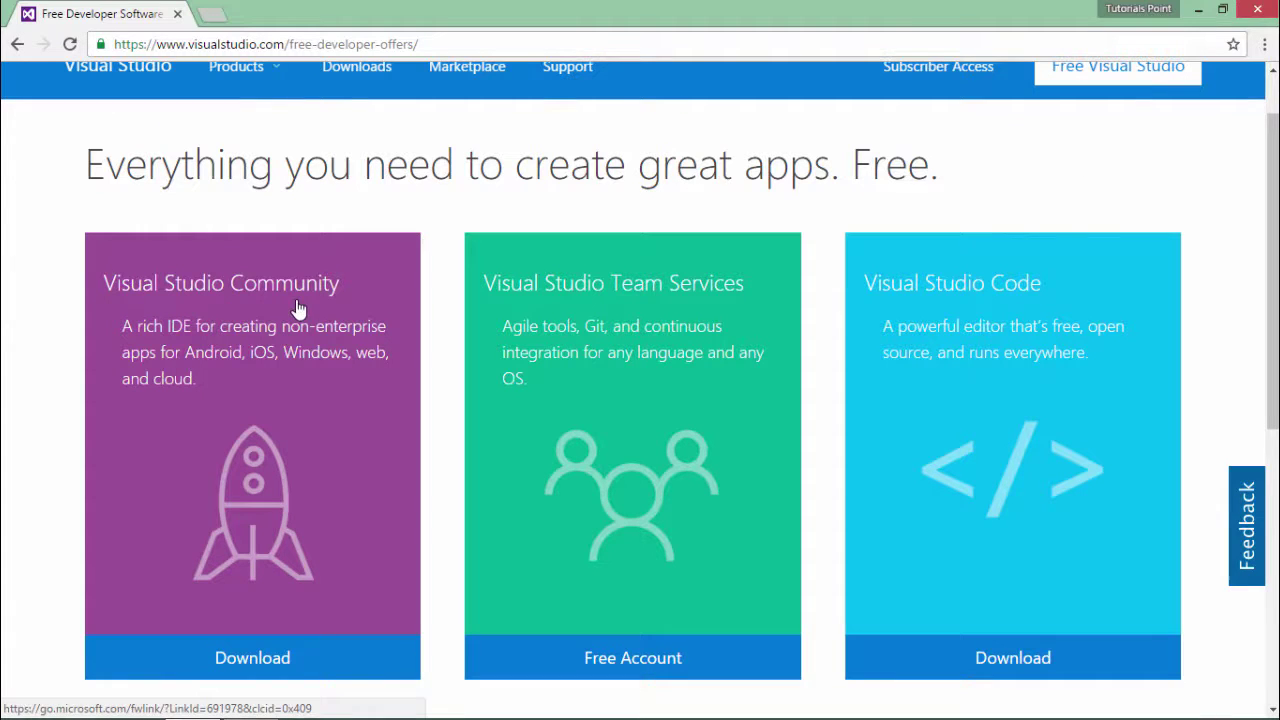
{"action": "left_click", "coordinate": [257, 657]}
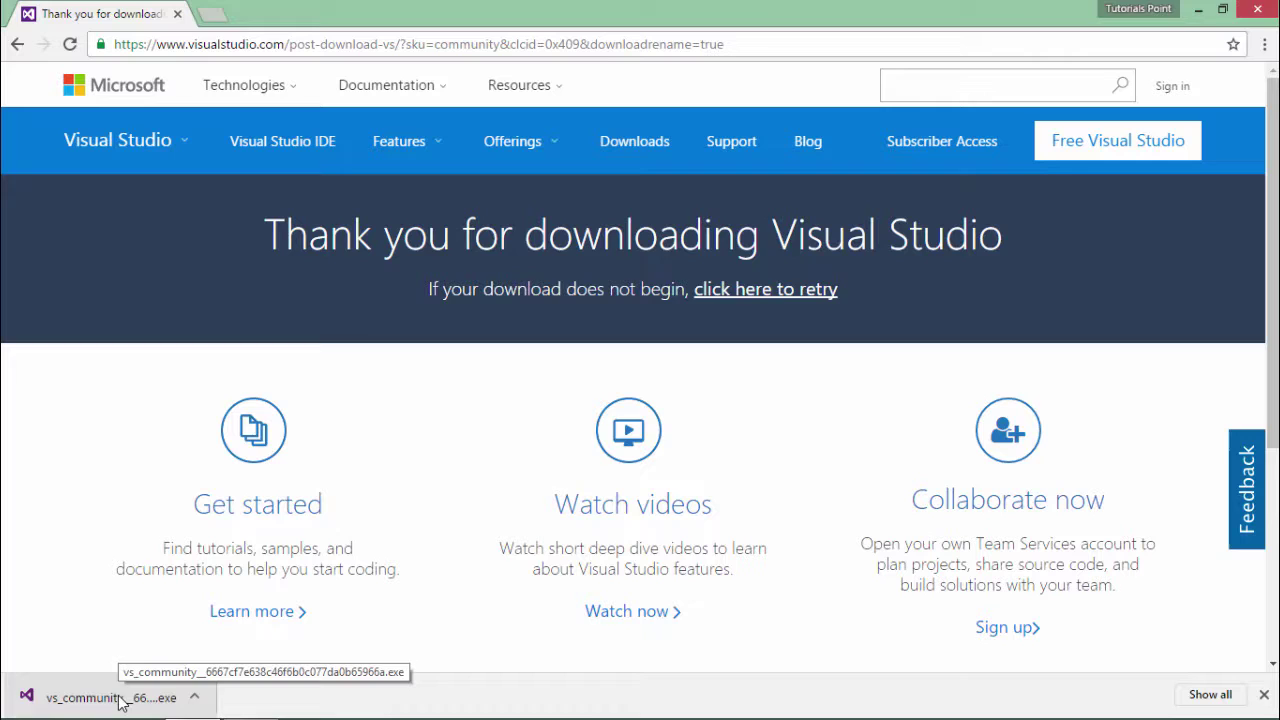
- Run the downloaded vs_community installer and pick the Custom installation type
{"action": "left_click", "coordinate": [118, 698]}
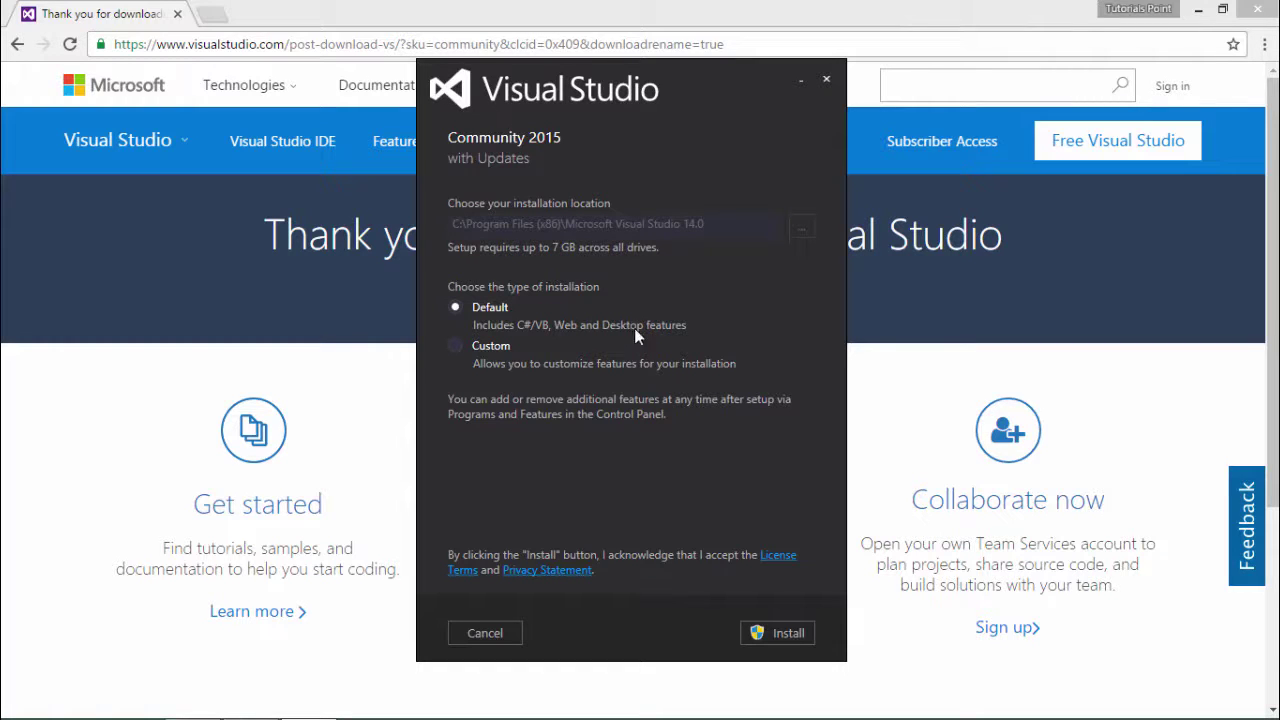
{"action": "left_click", "coordinate": [456, 346]}
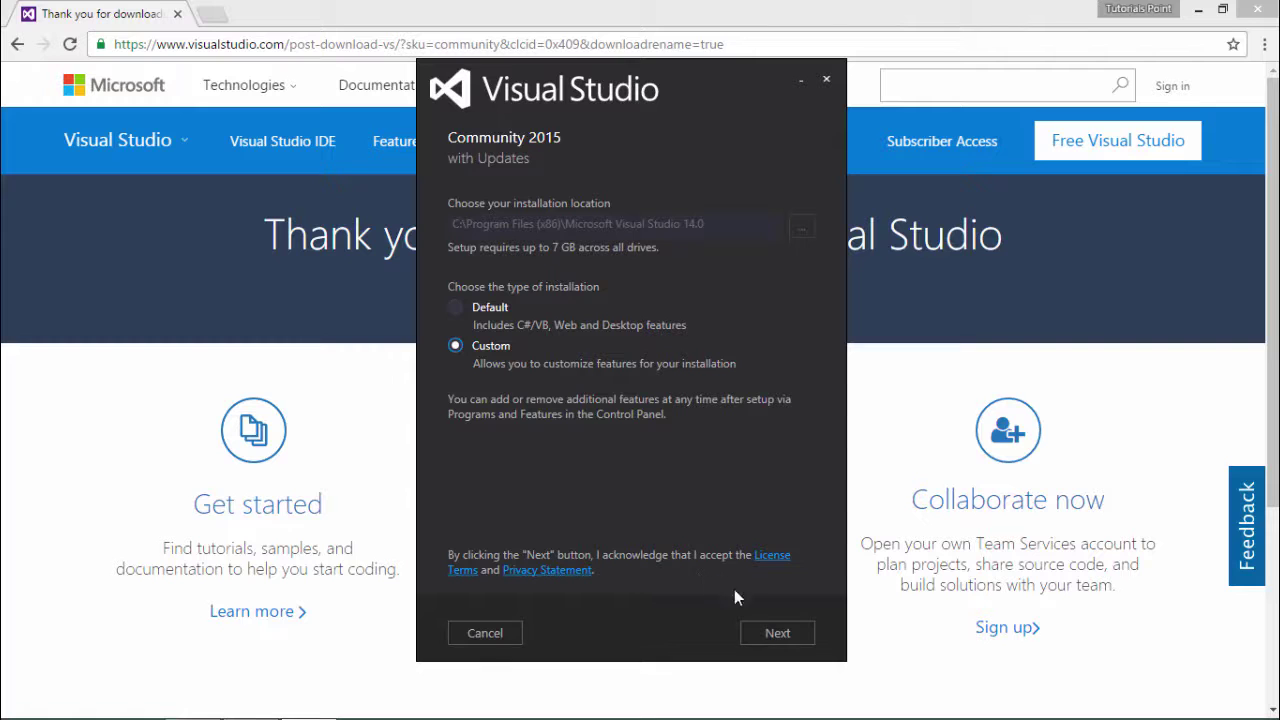
- Tick Select All in the Visual Studio feature list so every feature, up to 37 GB, is chosen
{"action": "left_click", "coordinate": [769, 631]}
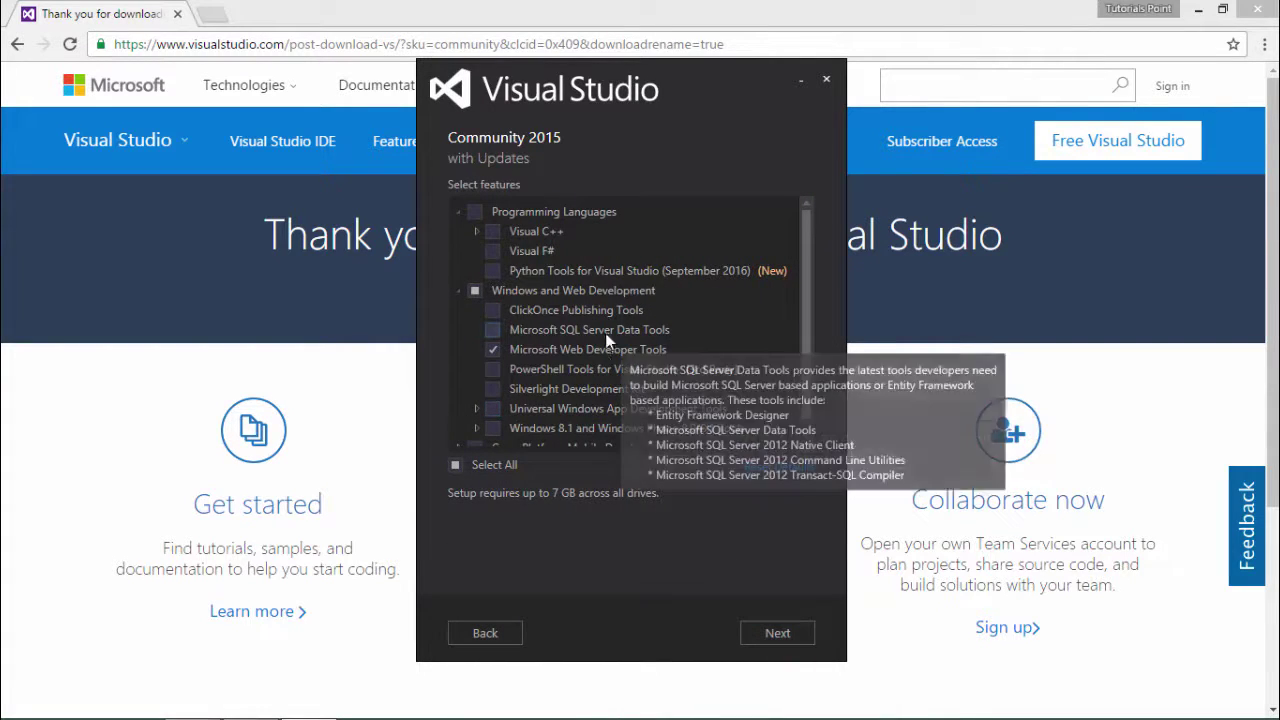
{"action": "left_click", "coordinate": [503, 466]}
{"action": "left_click", "coordinate": [501, 466]}
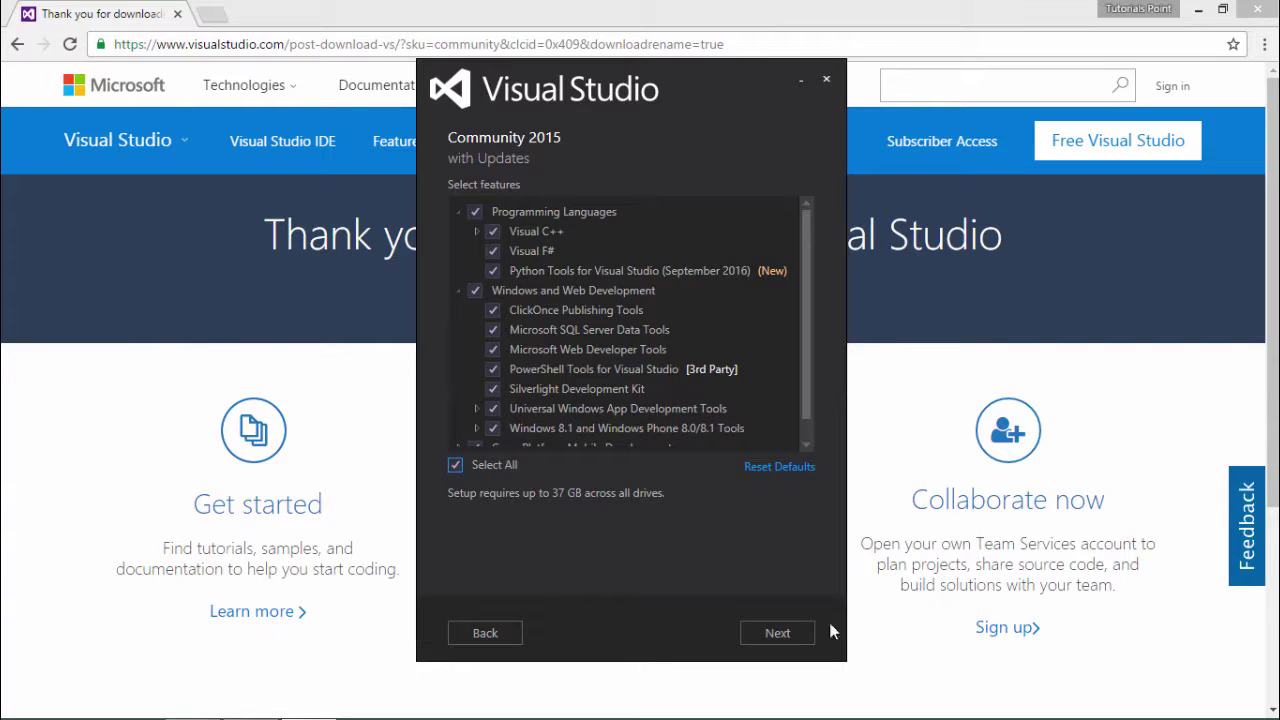
{"action": "left_click", "coordinate": [801, 634]}
- Review the selected features and license terms, then start the Visual Studio installation
{"action": "left_click", "coordinate": [793, 638]}
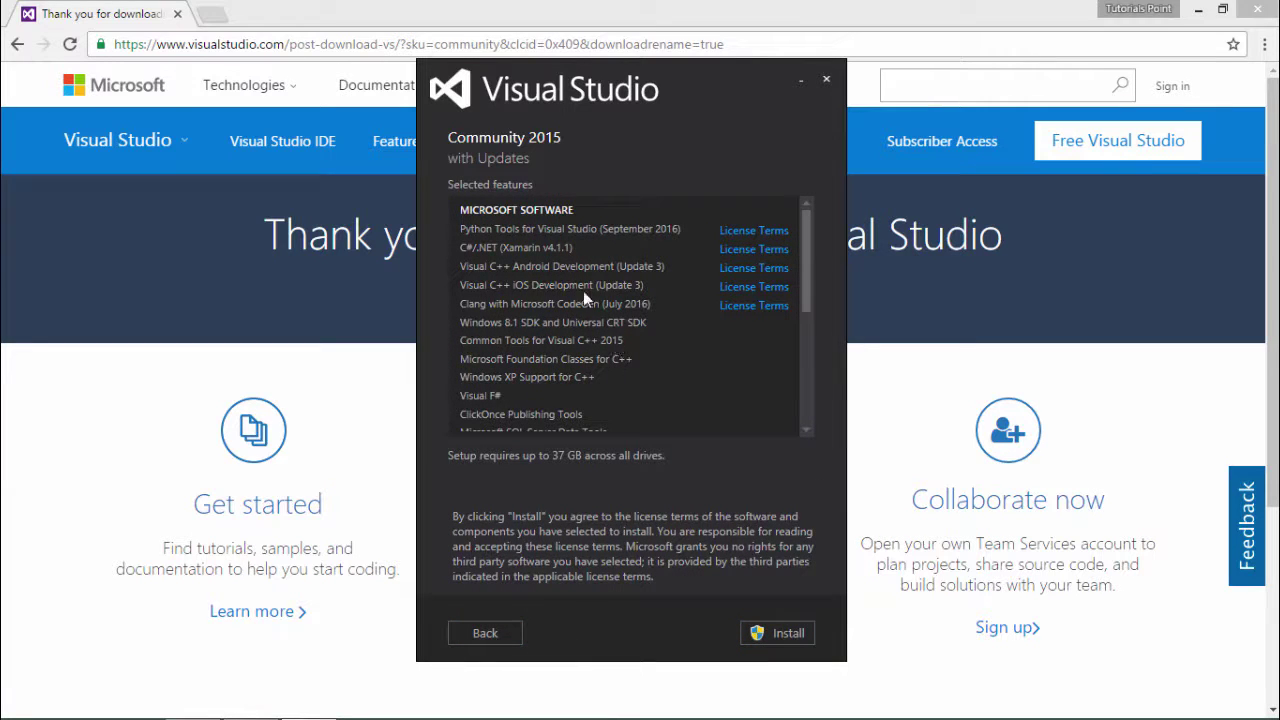
{"action": "left_click", "coordinate": [790, 633]}
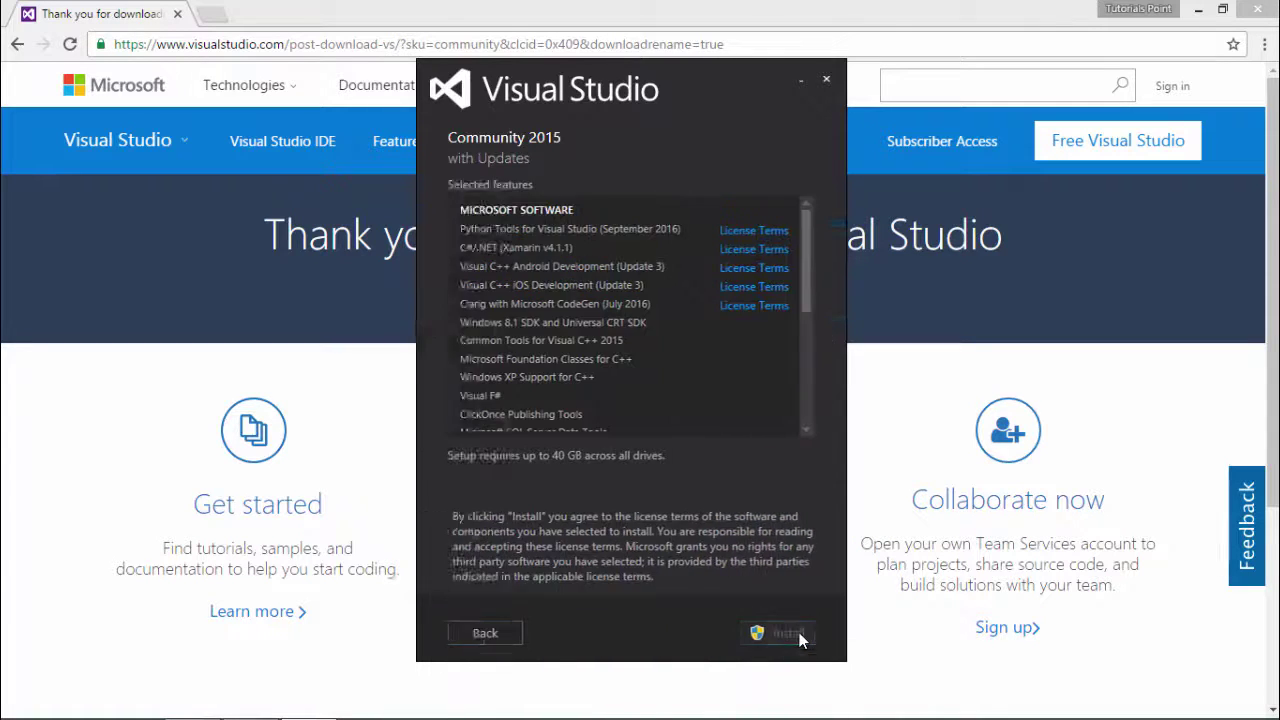